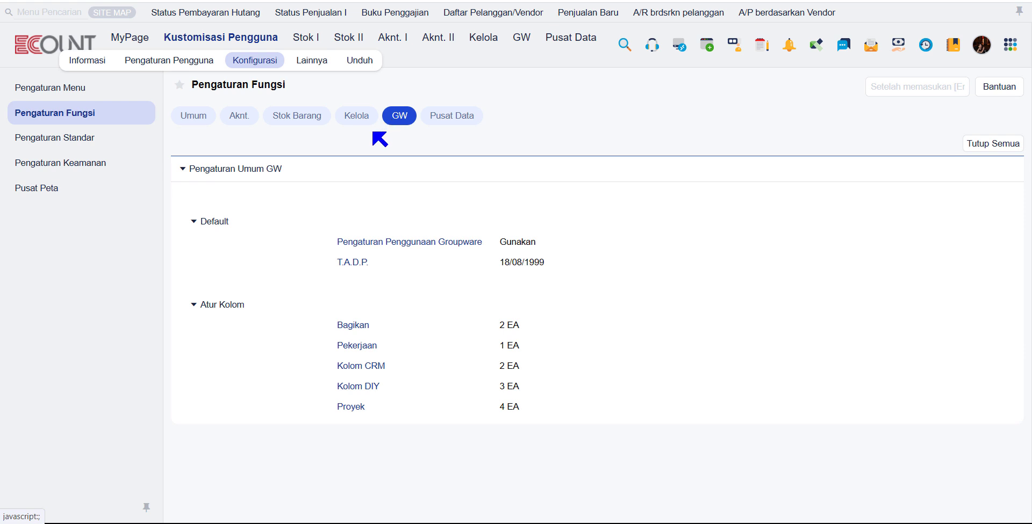
# Step: Create and save a new DIY board named Daftar Pekerja from the groupware's Kolom DIY settings
pyautogui.click(353, 388)
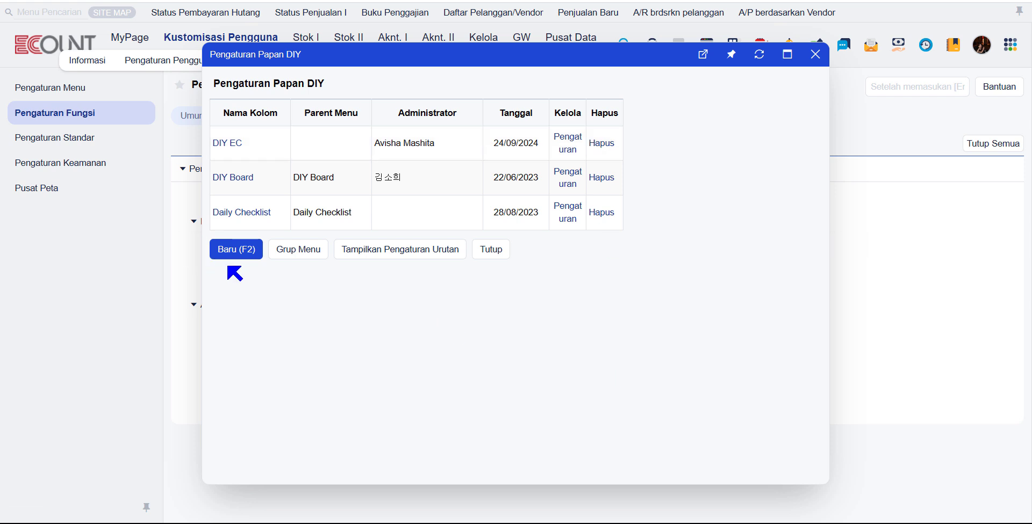
pyautogui.click(240, 254)
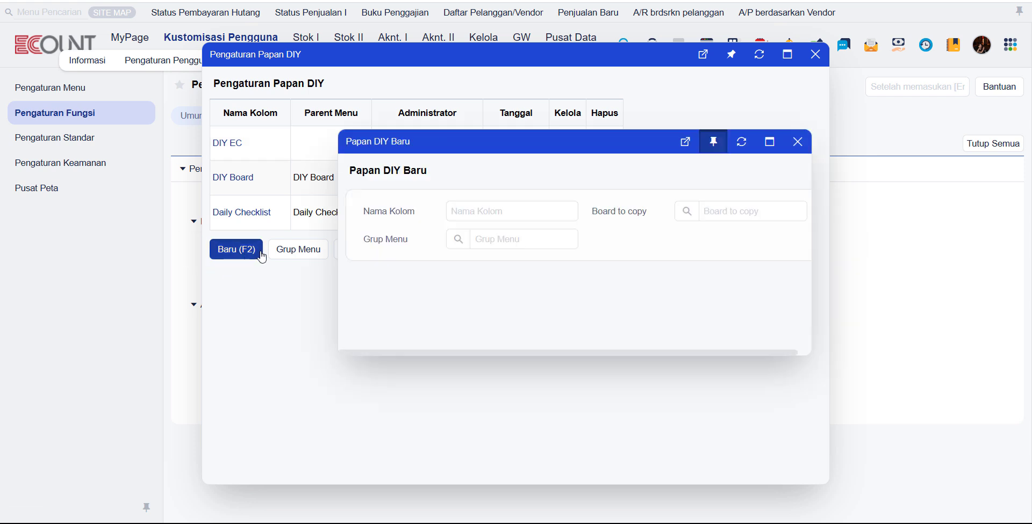
pyautogui.click(482, 213)
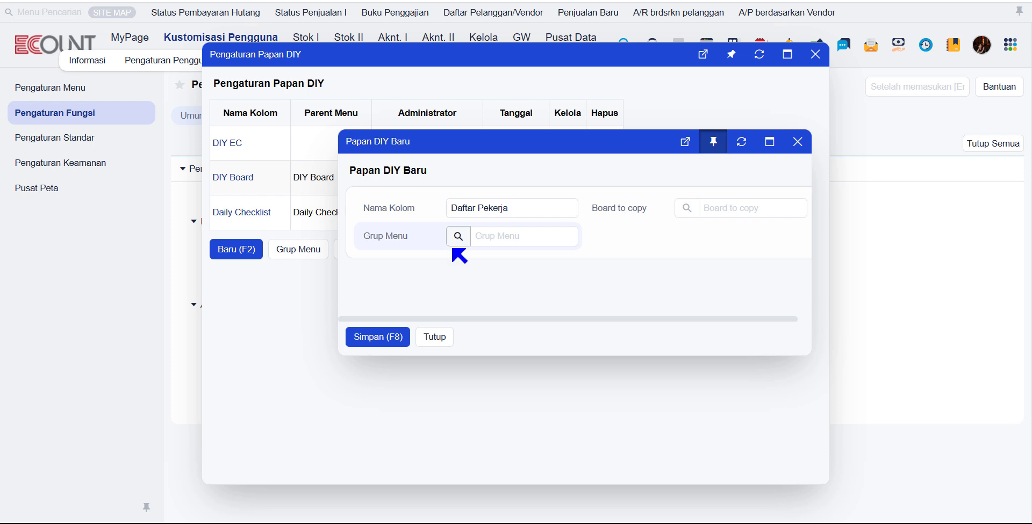
pyautogui.click(485, 239)
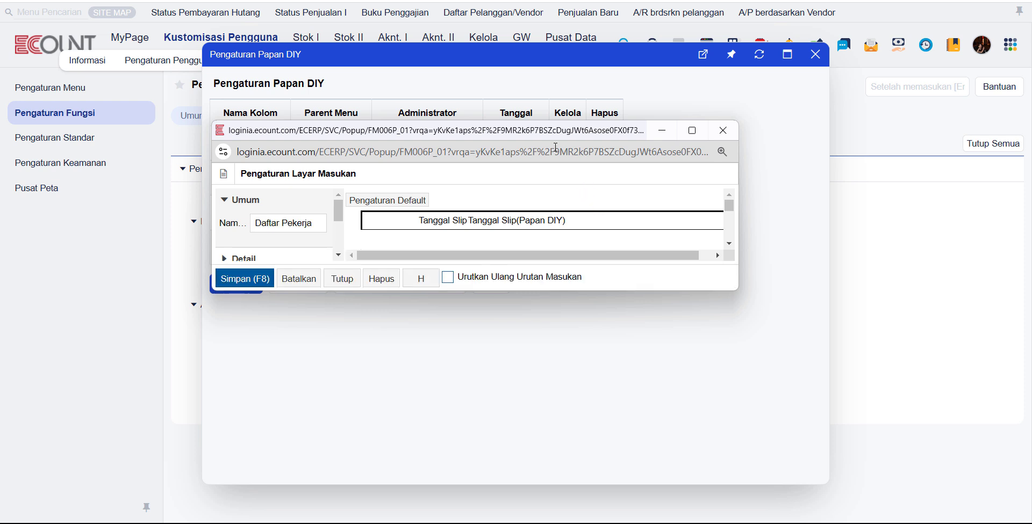
# Step: Dismiss the zoom notice, assign an administrator to the Daftar Pekerja board and save its input screen settings
pyautogui.moveTo(553, 134); pyautogui.dragTo(604, 104)
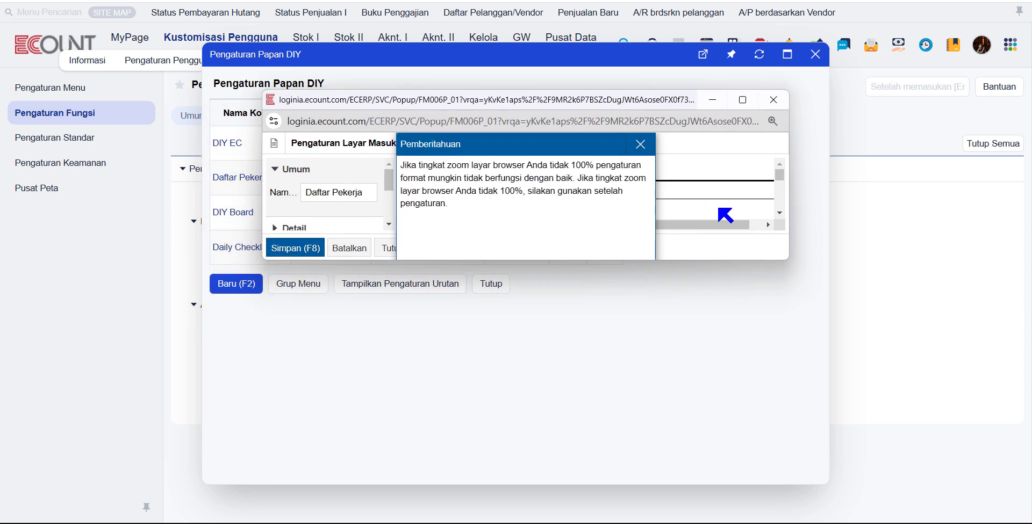
pyautogui.moveTo(789, 264); pyautogui.dragTo(909, 456)
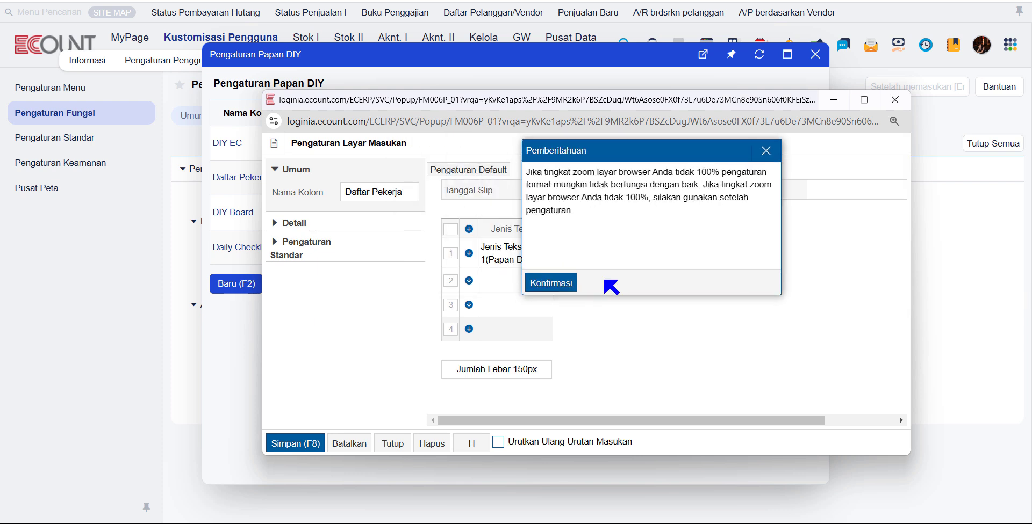
pyautogui.click(554, 283)
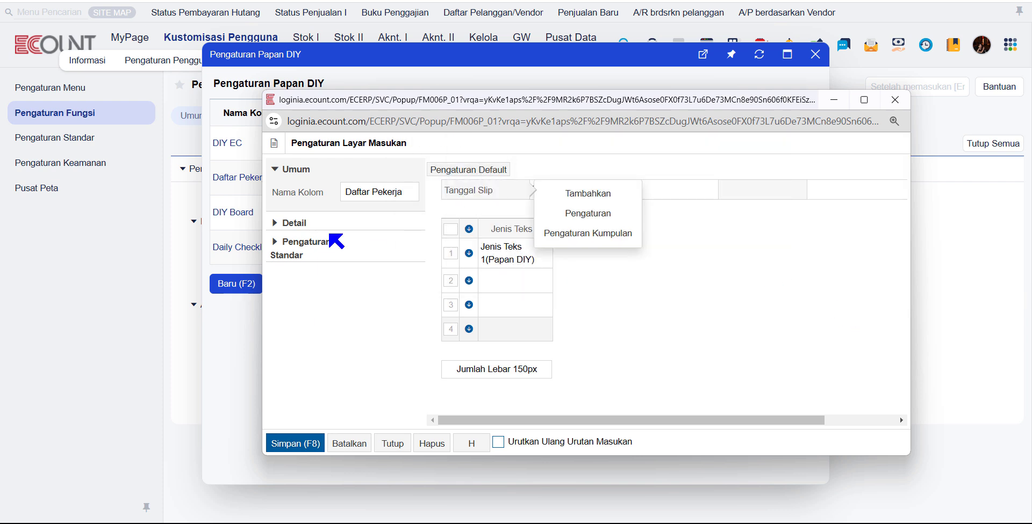
pyautogui.click(275, 223)
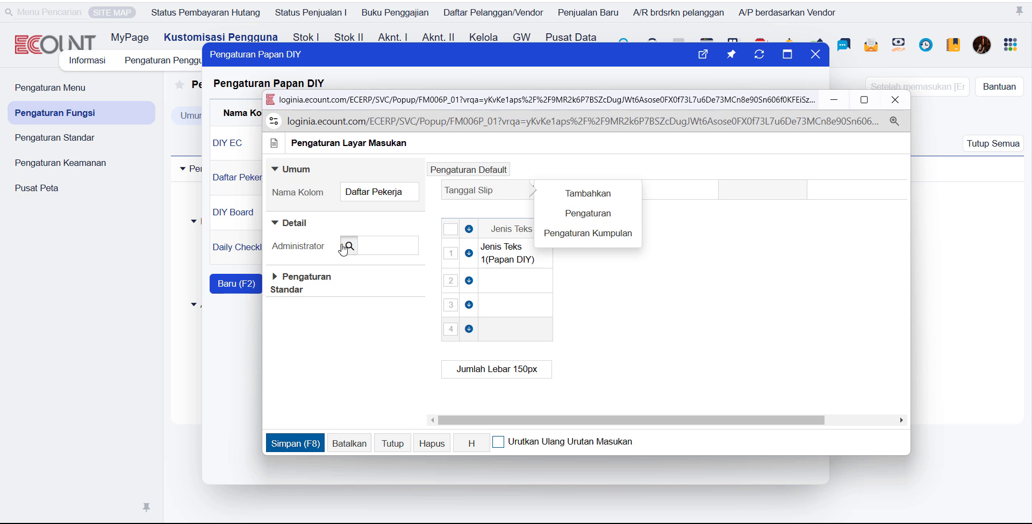
pyautogui.click(348, 247)
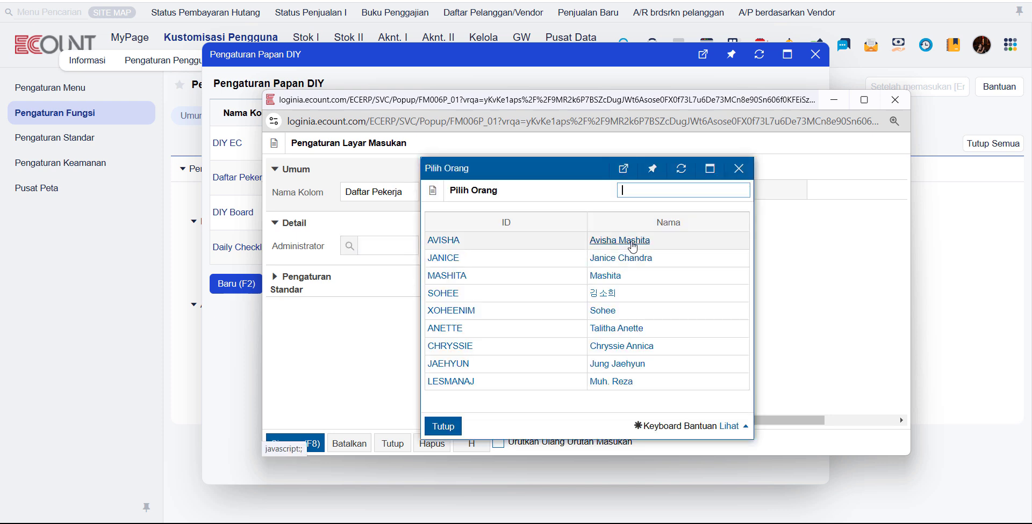
pyautogui.click(632, 244)
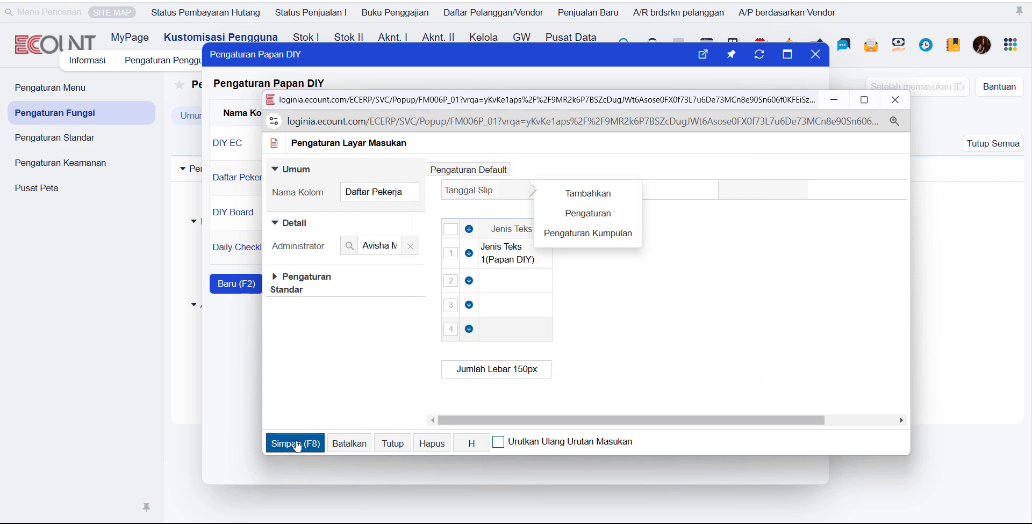
pyautogui.press('F8')
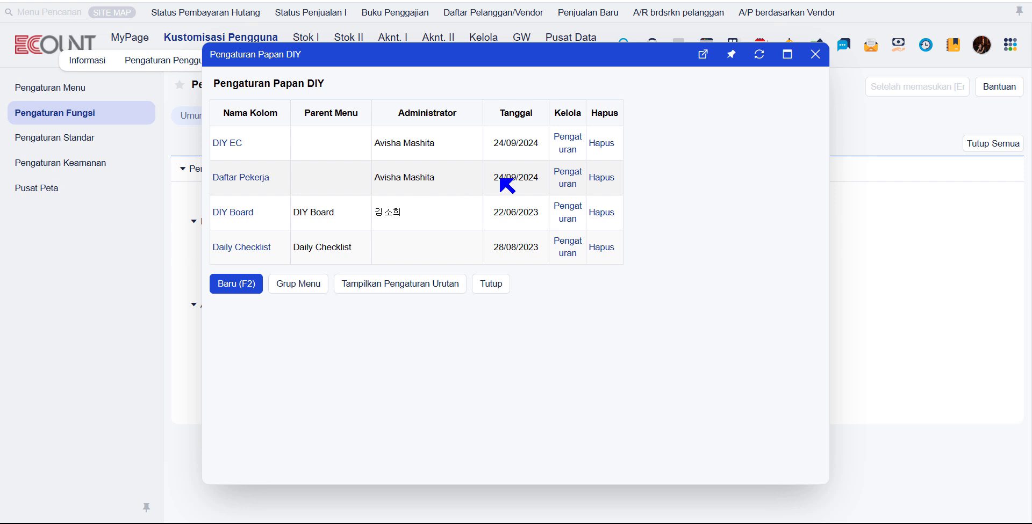
# Step: Open the Daftar Pekerja board under Papan DIY in the groupware and look at its blank new-entry form
pyautogui.click(815, 54)
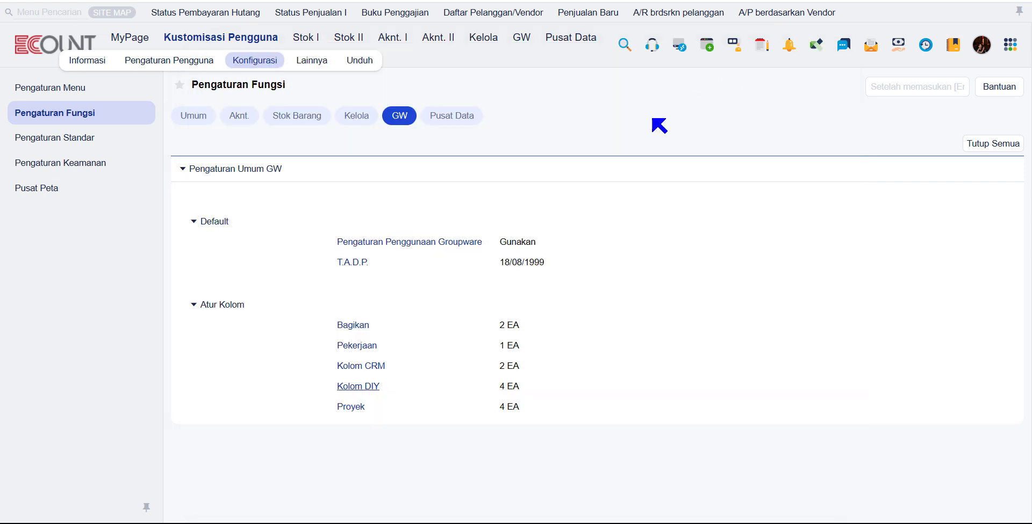
pyautogui.click(521, 50)
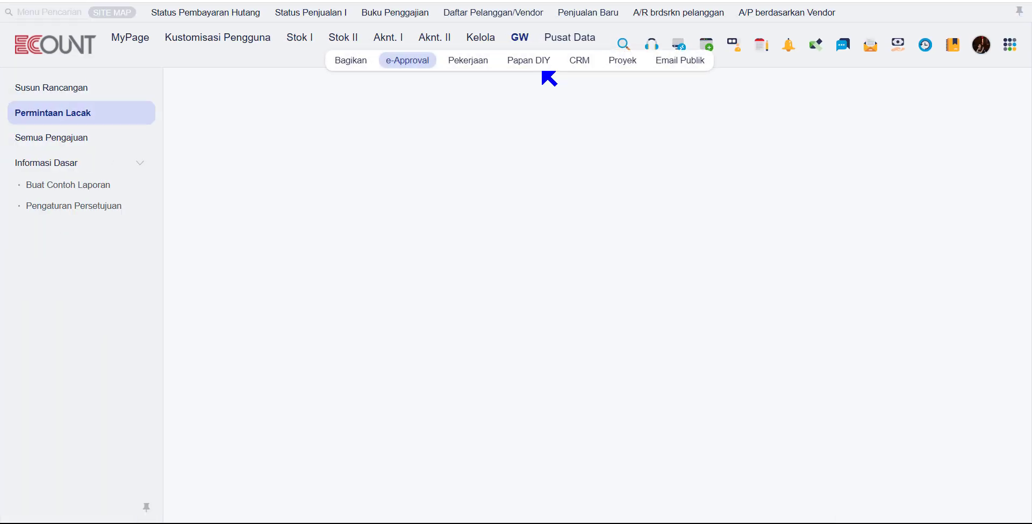
pyautogui.click(531, 65)
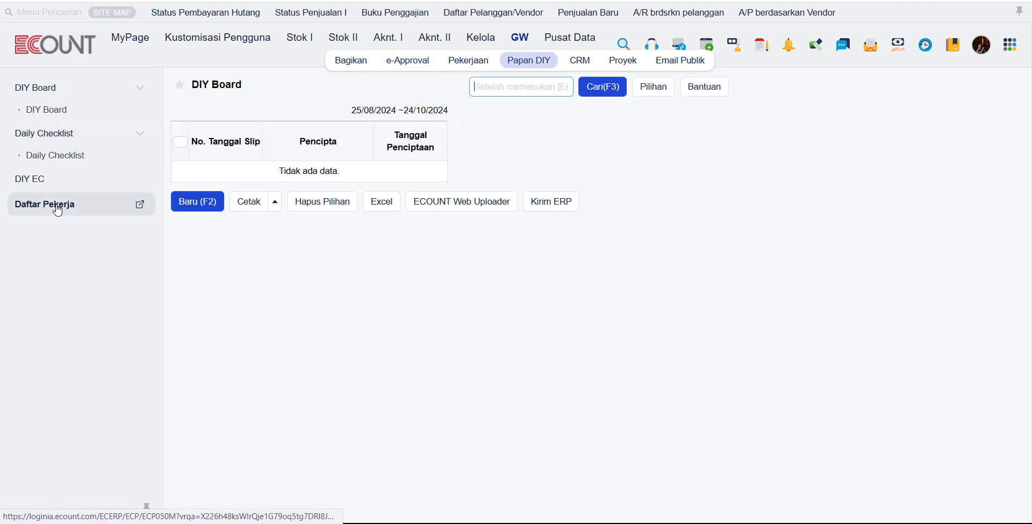
pyautogui.click(34, 206)
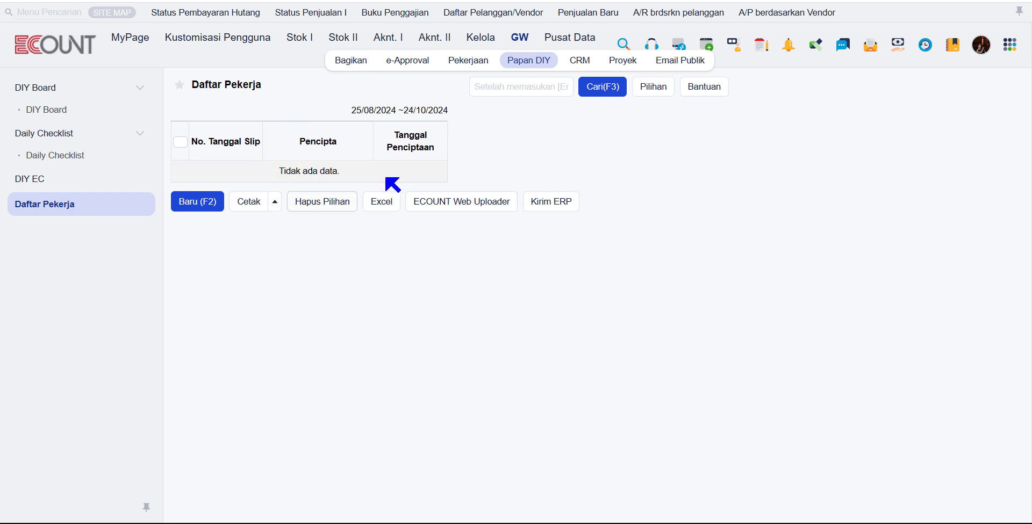
pyautogui.click(197, 208)
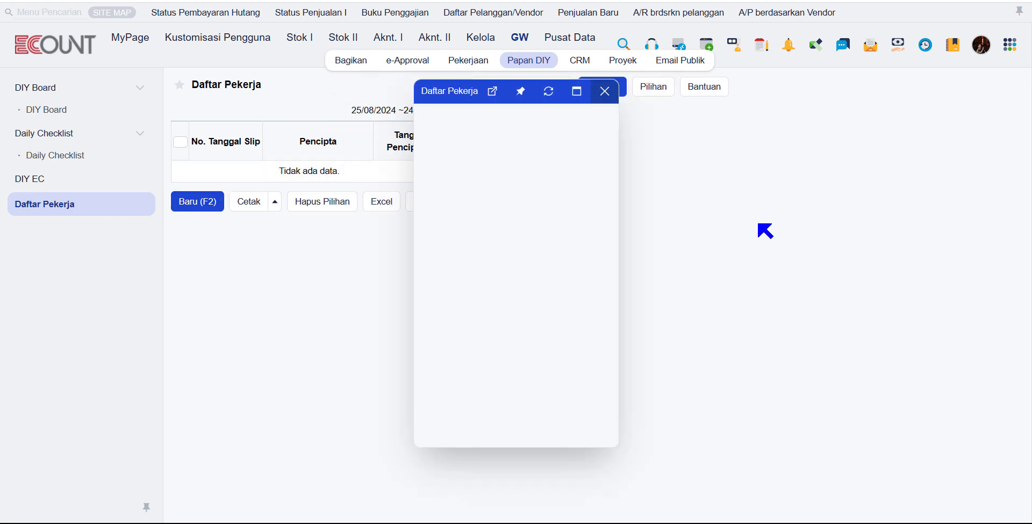
pyautogui.click(605, 91)
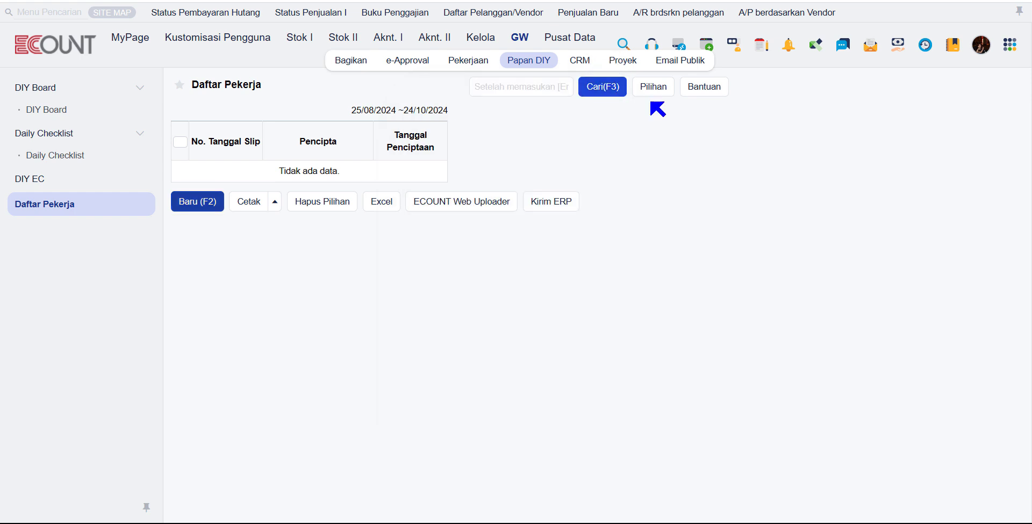
# Step: Open the Masukkan Pengelolaan DIY input screen settings for the Daftar Pekerja board, enlarge the window and dismiss the zoom notice
pyautogui.click(652, 90)
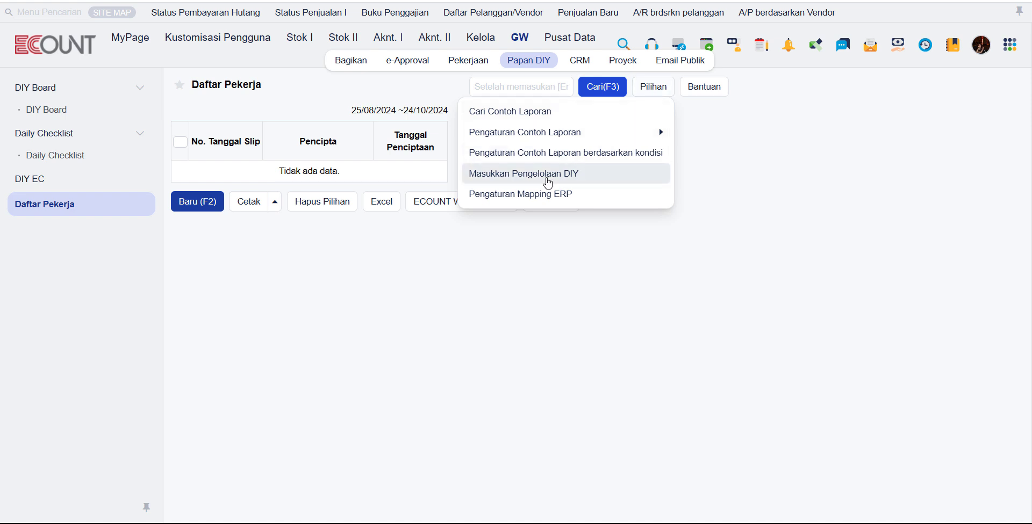
pyautogui.click(544, 185)
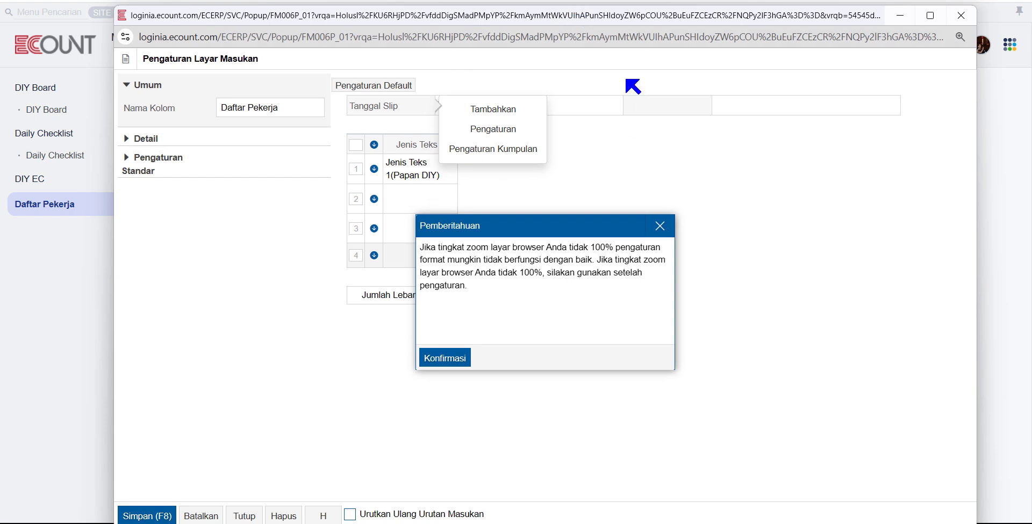
pyautogui.moveTo(571, 8); pyautogui.dragTo(588, 40)
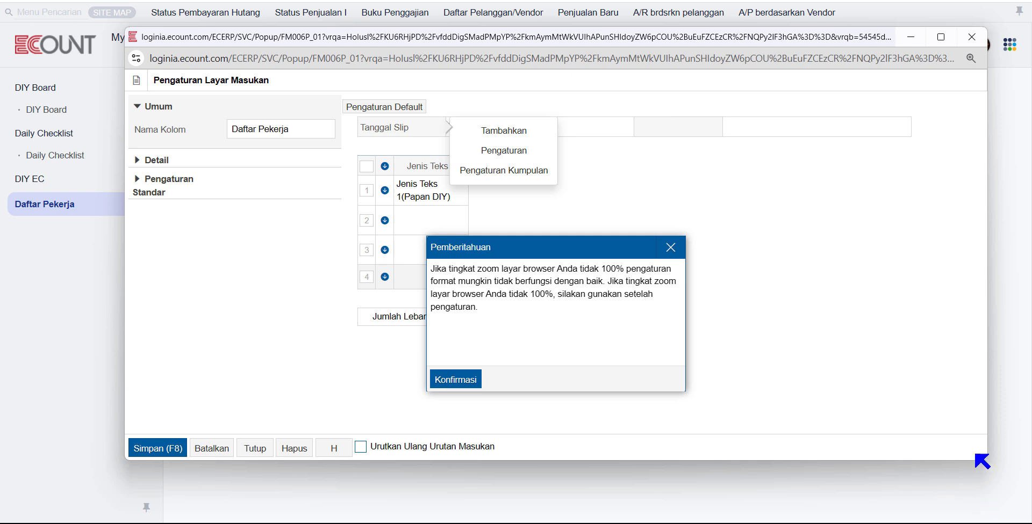
pyautogui.moveTo(983, 461); pyautogui.dragTo(980, 497)
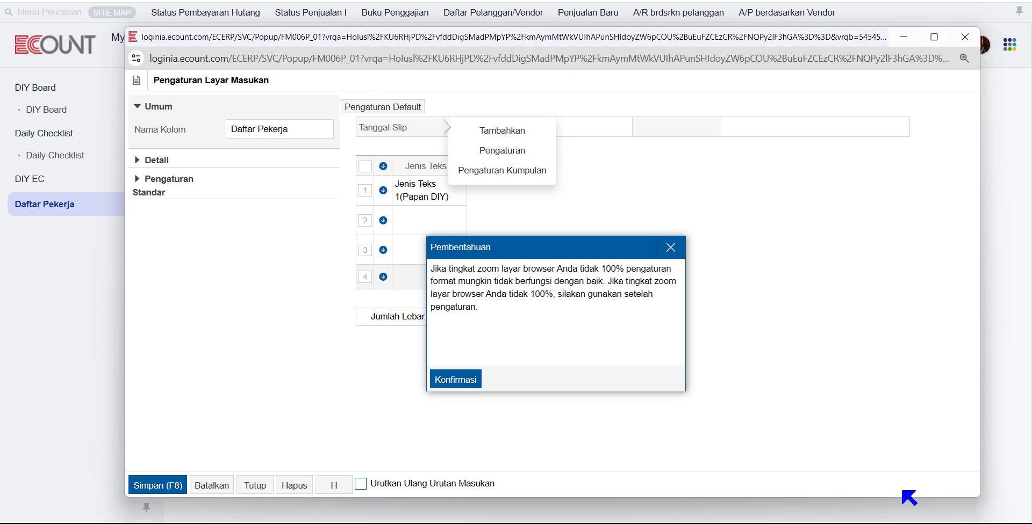
pyautogui.click(471, 385)
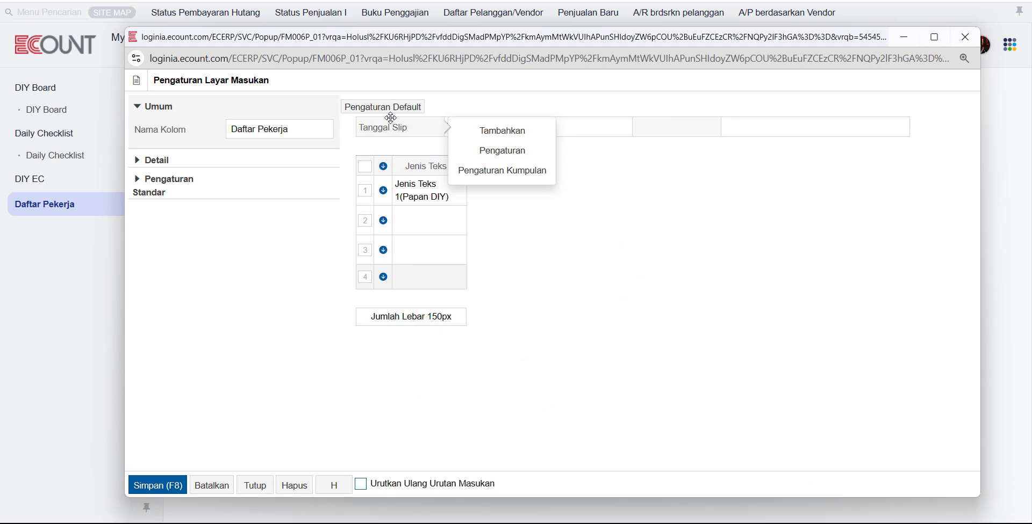
# Step: Add the Lampiran field to the form header beside Tanggal Slip
pyautogui.click(411, 144)
pyautogui.click(400, 130)
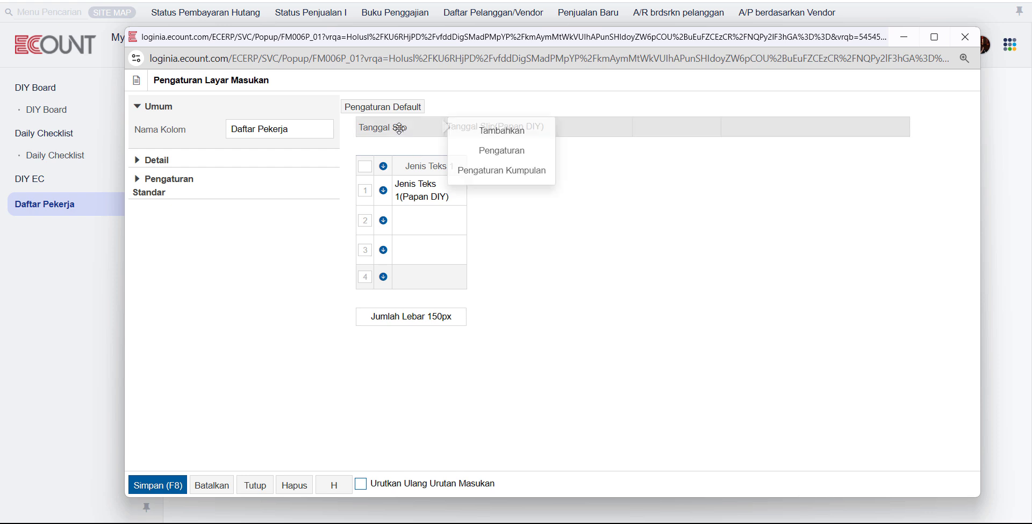
pyautogui.click(495, 131)
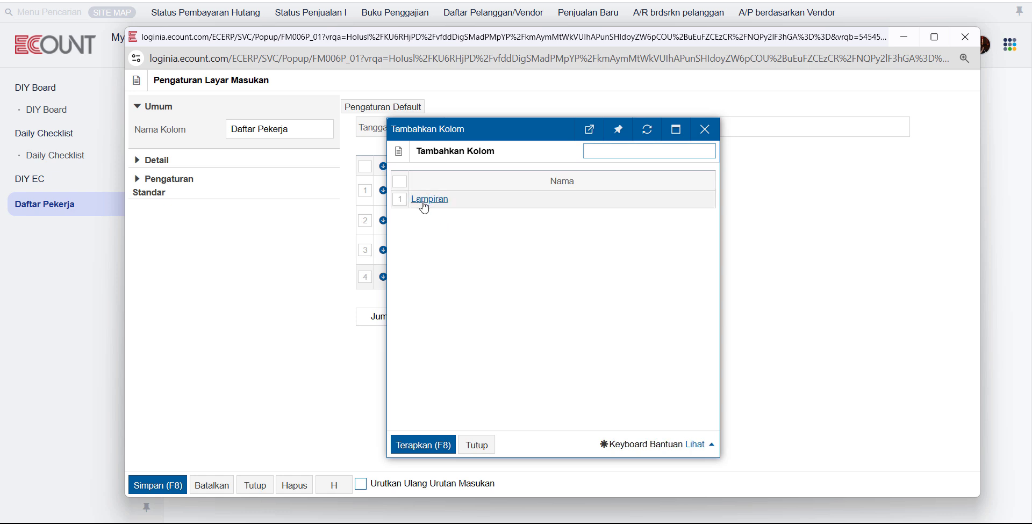
pyautogui.click(429, 199)
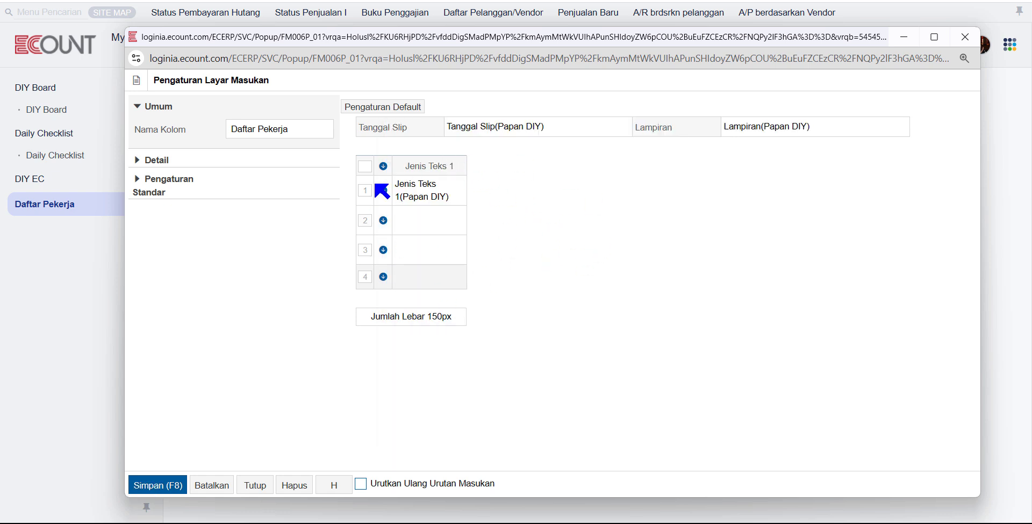
# Step: Add the Jenis Teks 2, Tipe Kode (Kode/Nama) 1 and Tipe Kode Kode 12 columns to the form's table
pyautogui.click(446, 166)
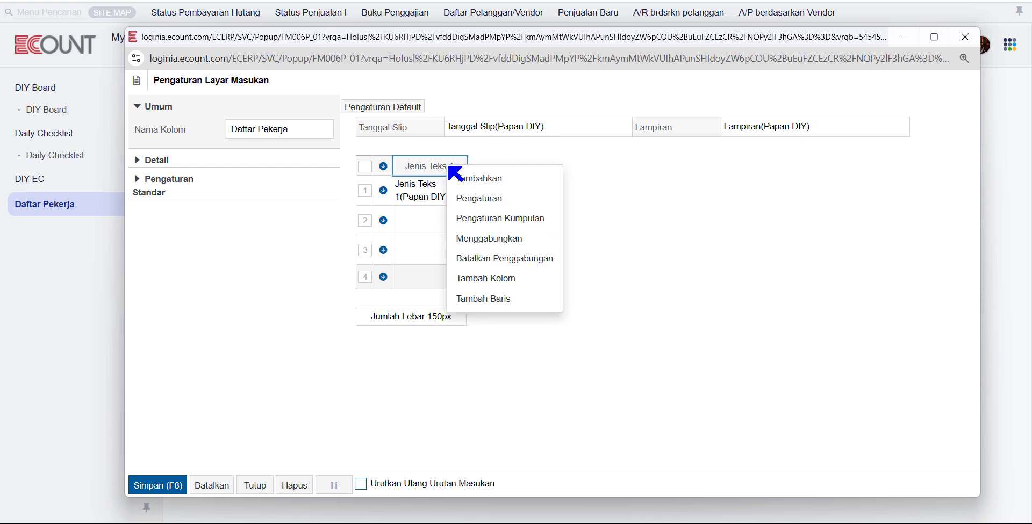
pyautogui.click(457, 175)
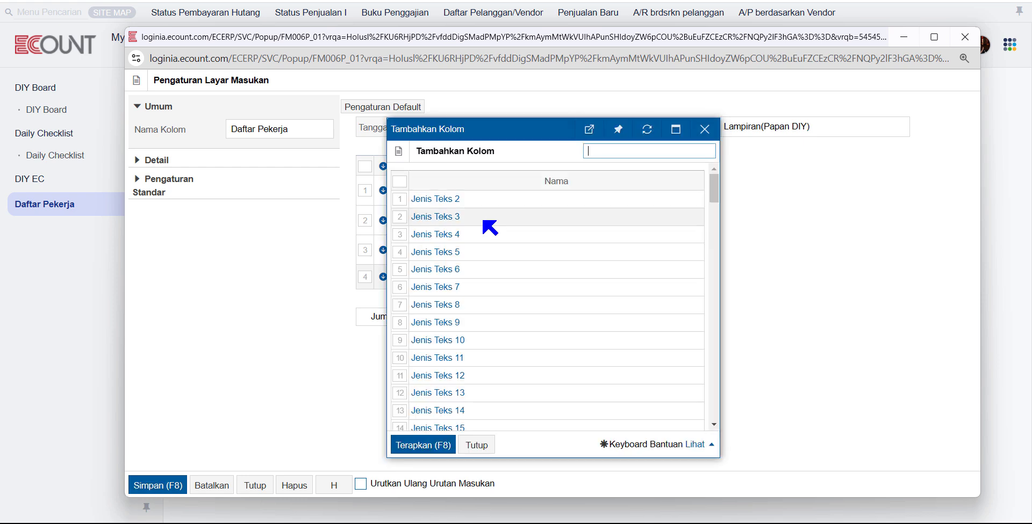
pyautogui.click(401, 200)
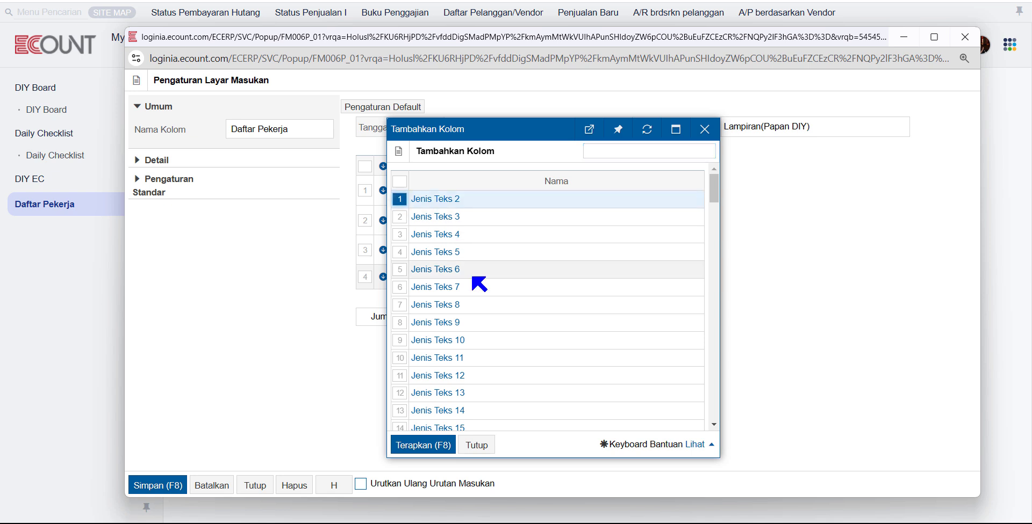
pyautogui.scroll(-6, 477, 281)
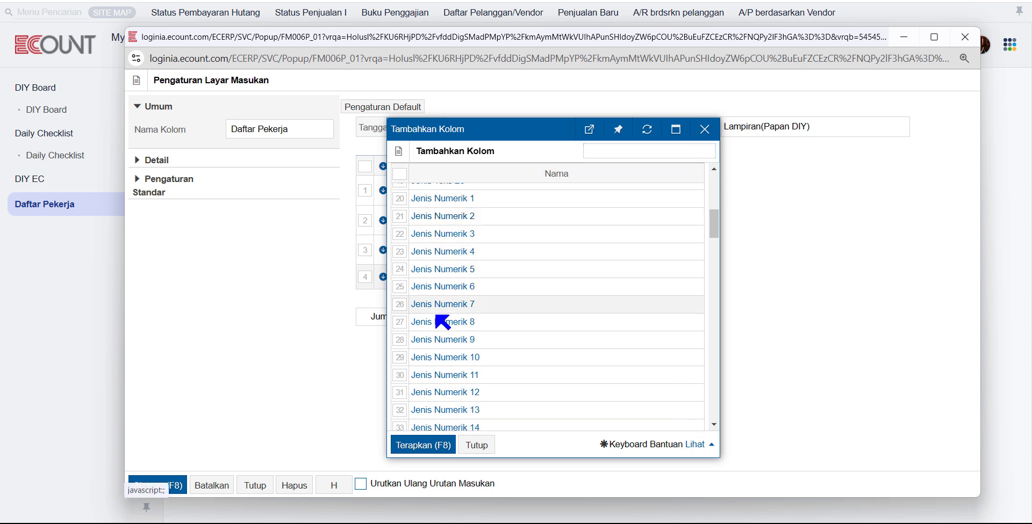
pyautogui.scroll(-6, 428, 322)
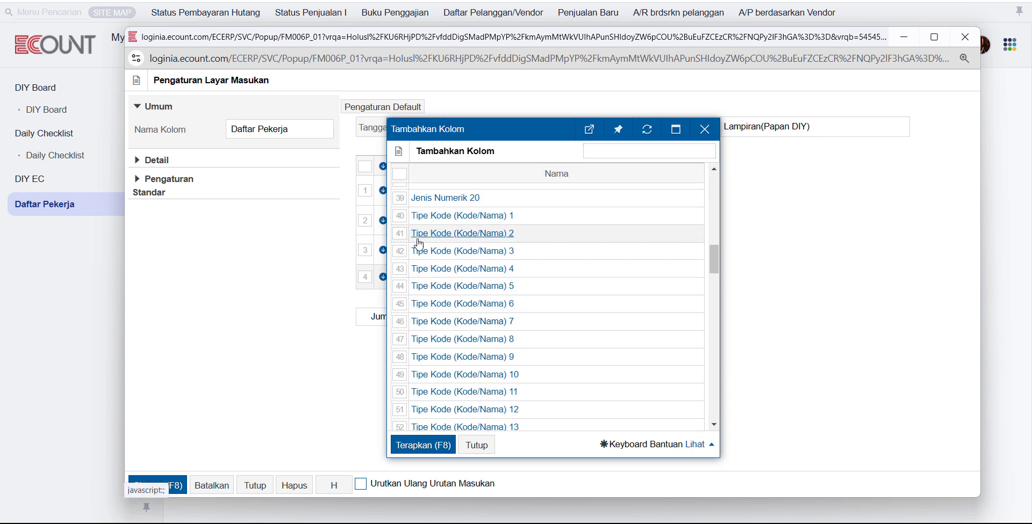
pyautogui.click(400, 219)
pyautogui.scroll(-5, 437, 274)
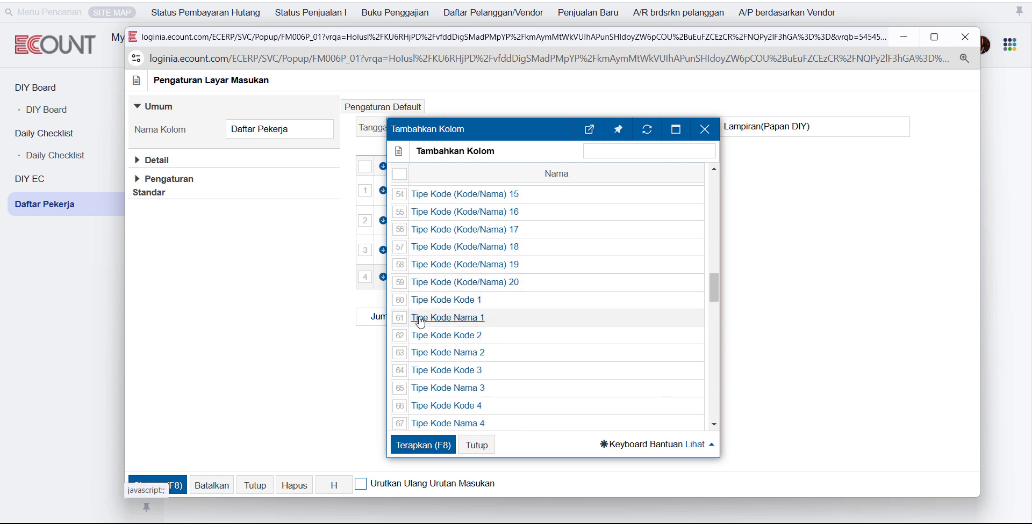
pyautogui.click(417, 334)
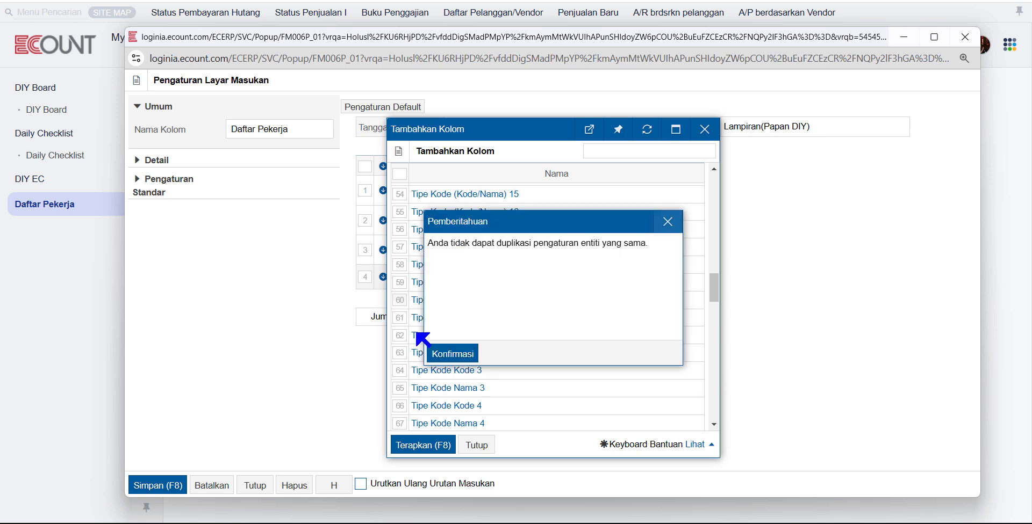
pyautogui.click(473, 354)
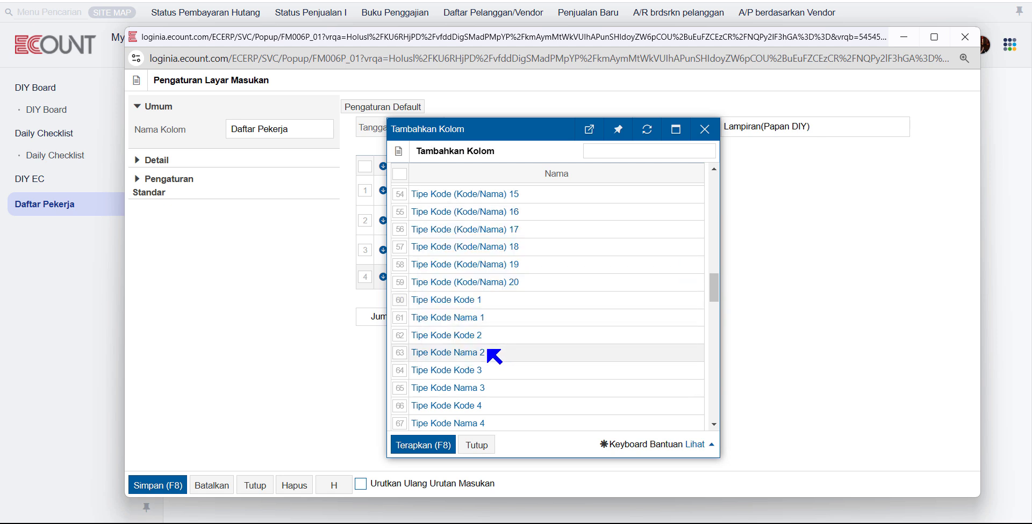
pyautogui.scroll(-1, 457, 339)
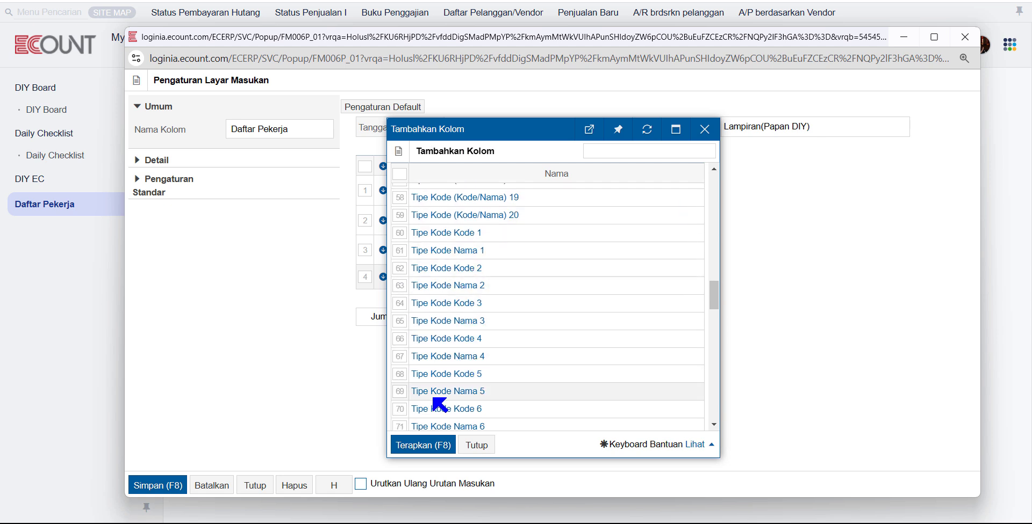
pyautogui.scroll(-4, 462, 393)
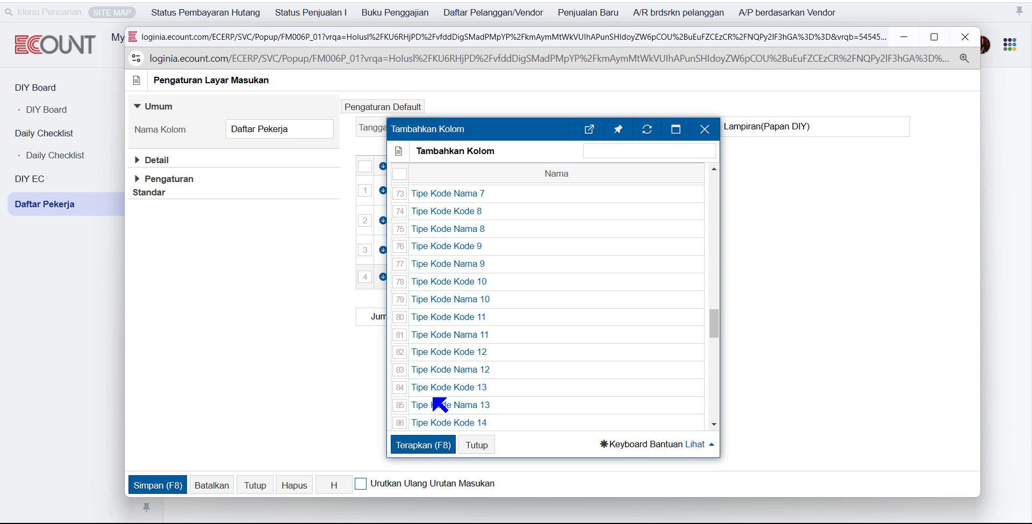
pyautogui.click(442, 353)
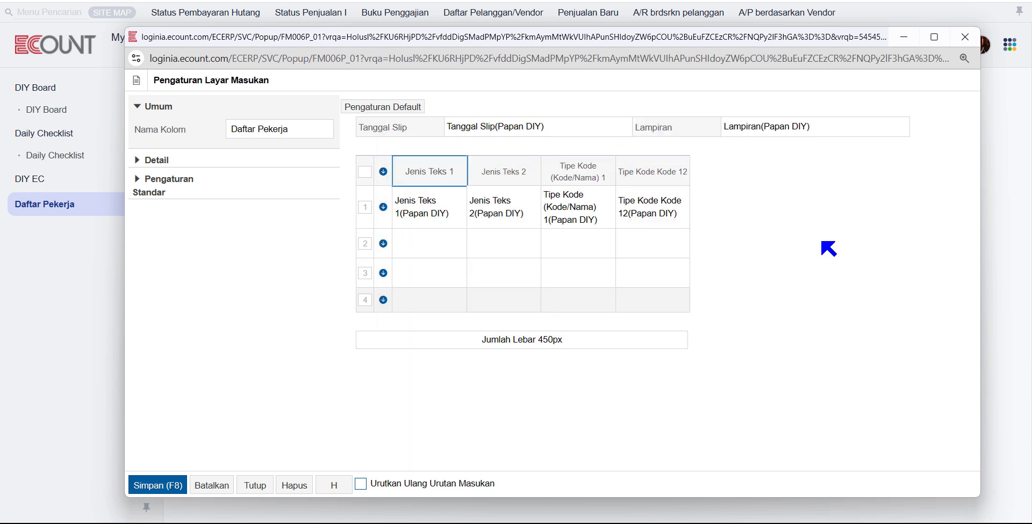
pyautogui.click(451, 181)
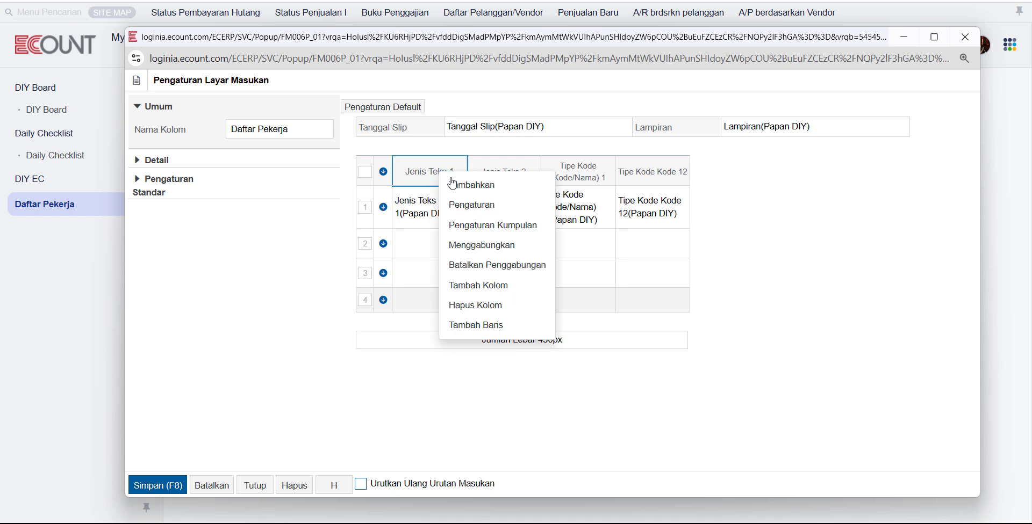
pyautogui.click(471, 204)
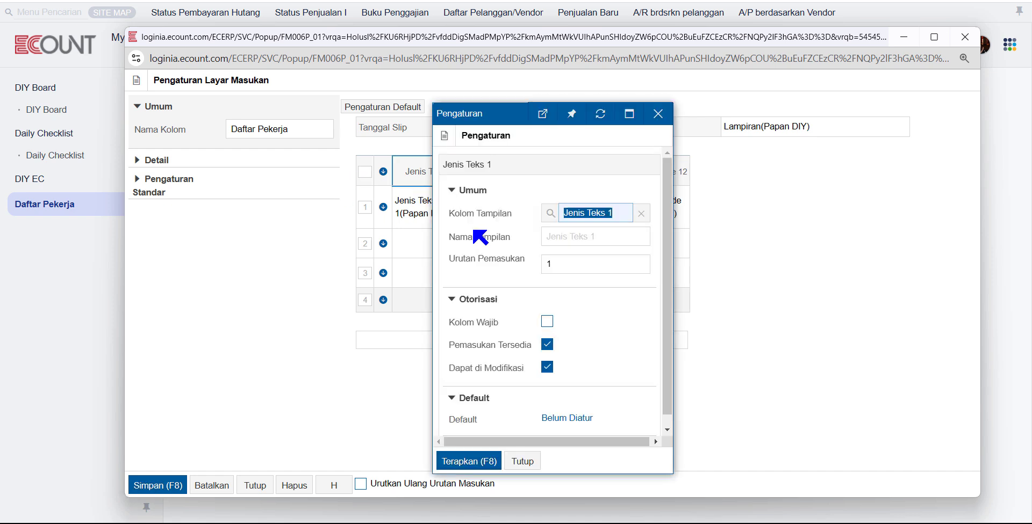
pyautogui.click(658, 114)
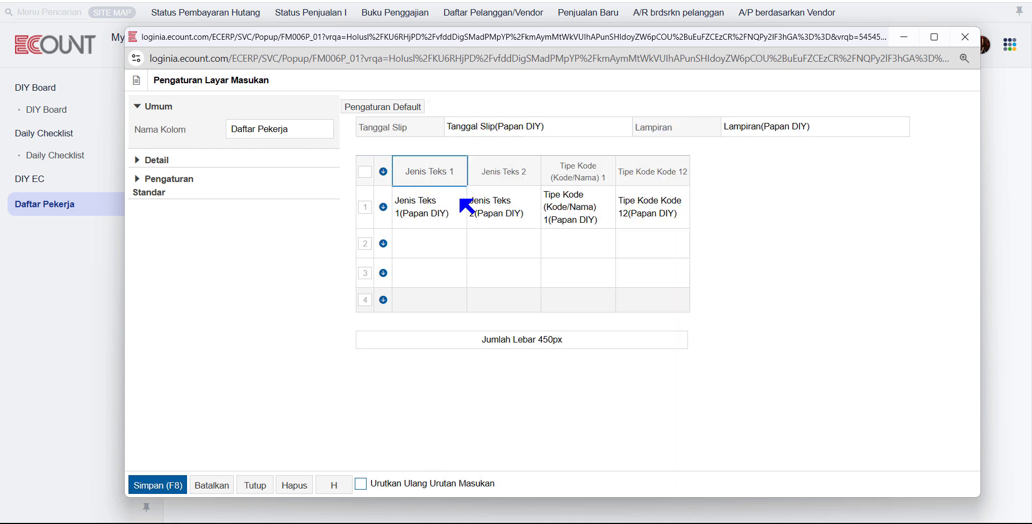
# Step: Set the code type (Jenis Kode) of the Tipe Kode (Kode/Nama) 1 column to Pekerja
pyautogui.click(565, 174)
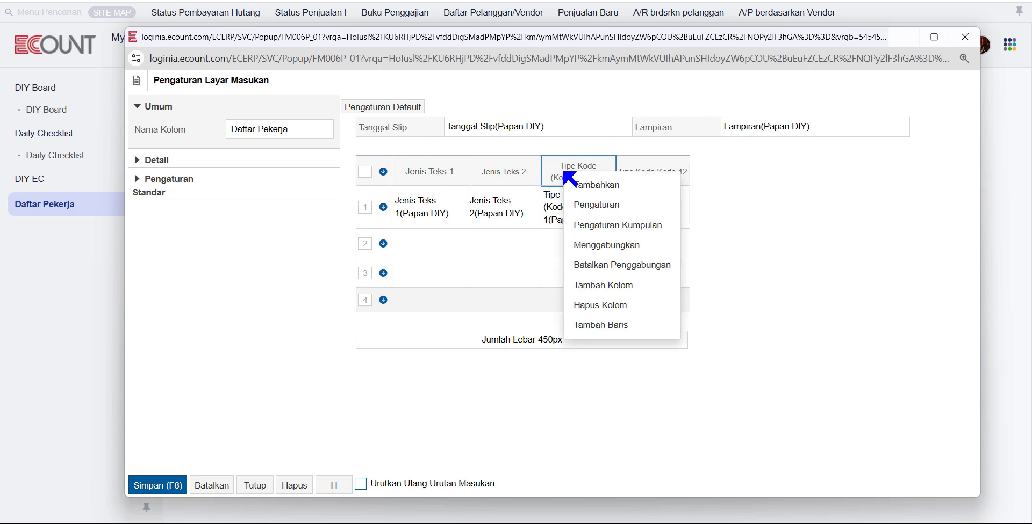
pyautogui.click(614, 210)
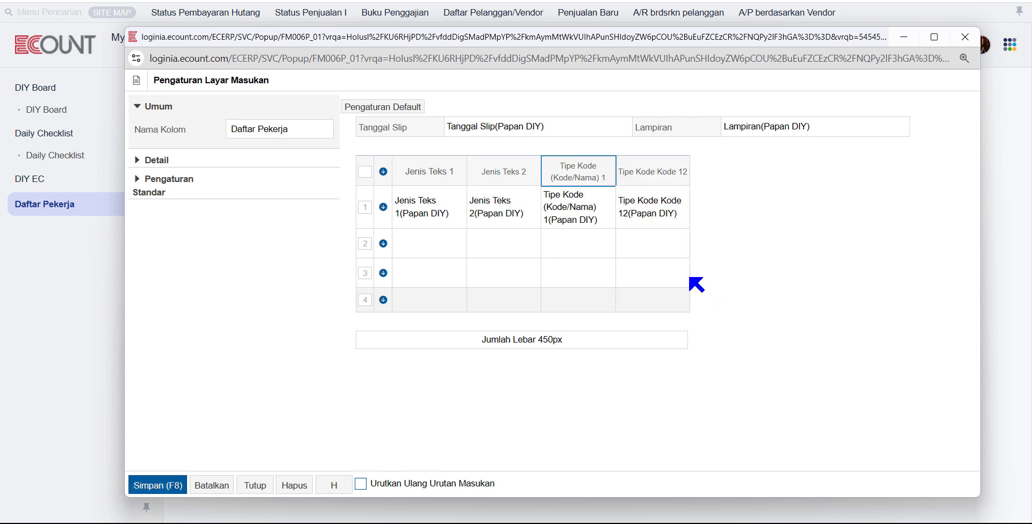
pyautogui.scroll(-1, 529, 297)
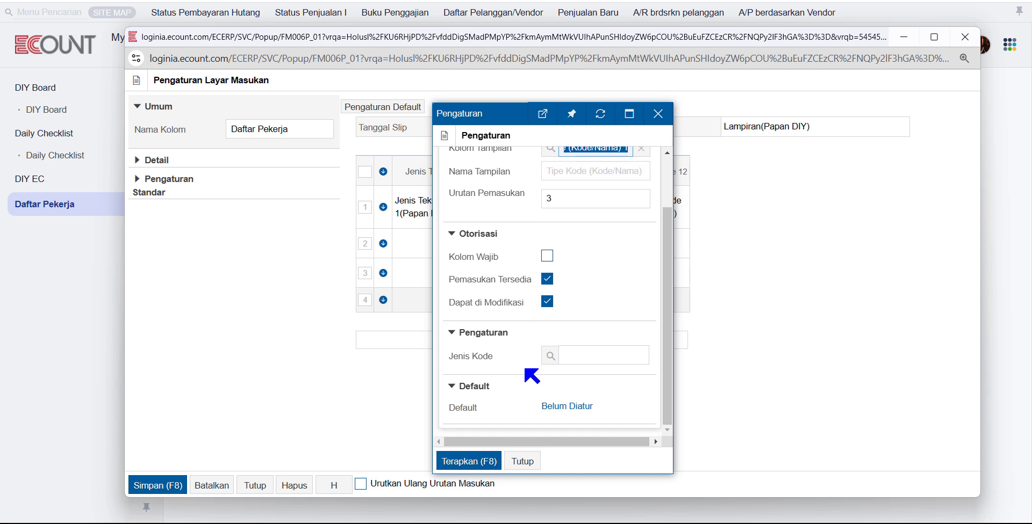
pyautogui.click(551, 409)
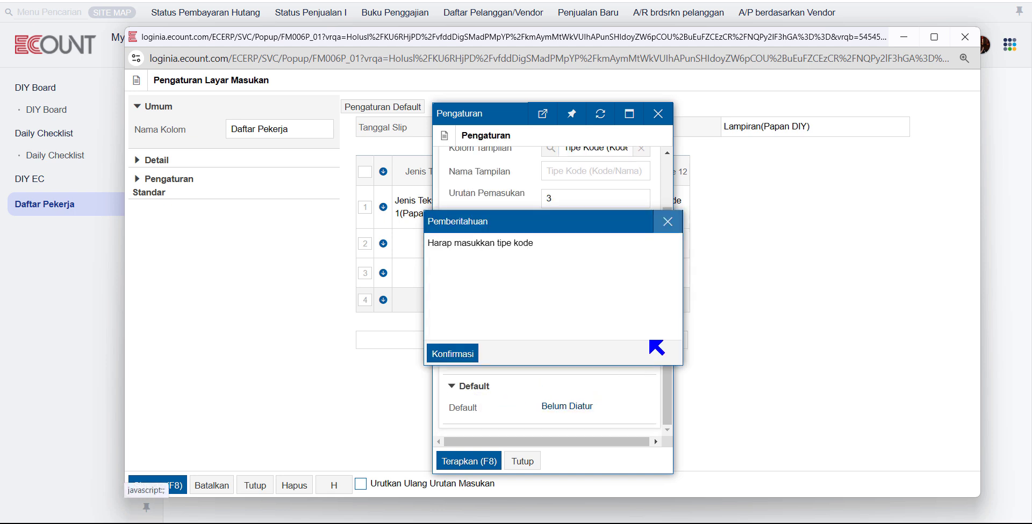
pyautogui.click(457, 356)
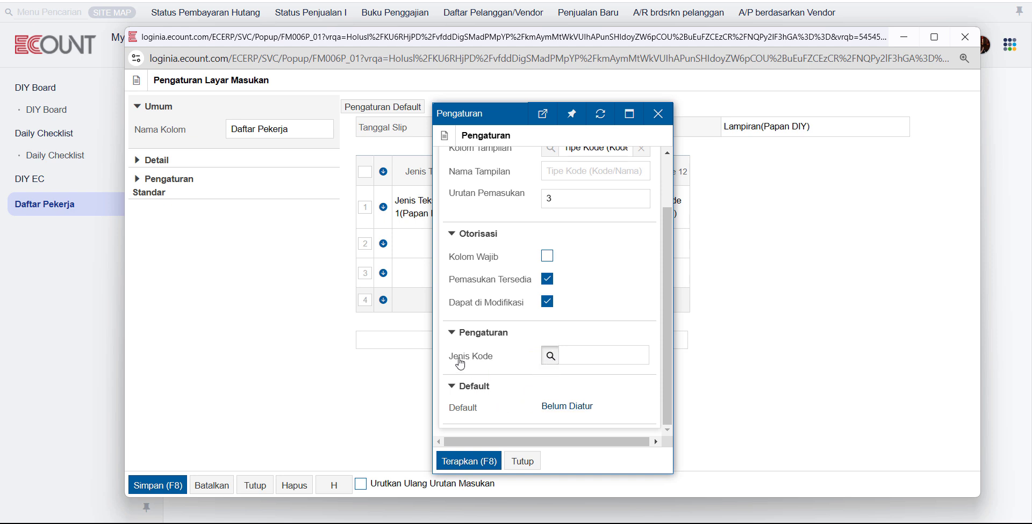
pyautogui.click(460, 361)
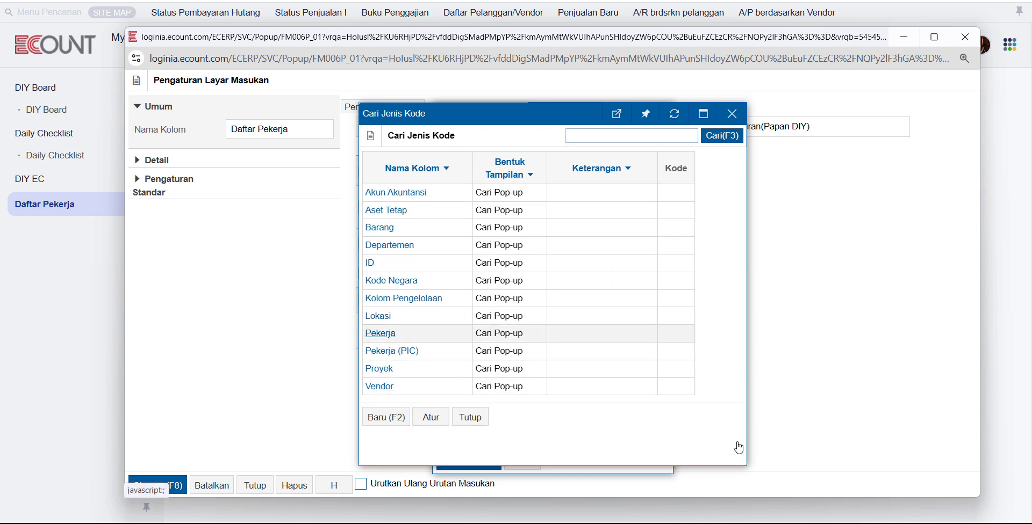
pyautogui.click(380, 333)
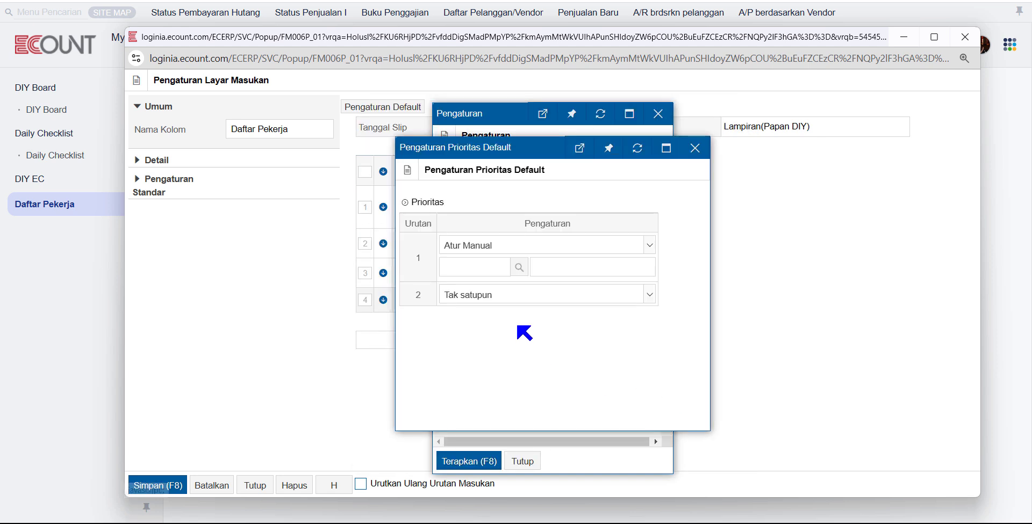
# Step: Keep Atur Manual as the first default priority for the Tipe Kode (Kode/Nama) 1 column and apply the default settings
pyautogui.click(520, 246)
pyautogui.click(521, 249)
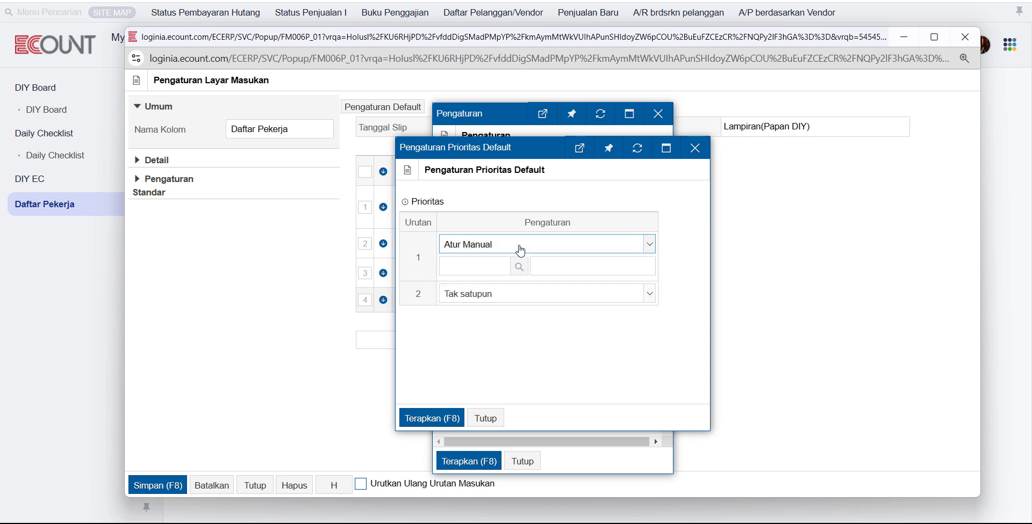
pyautogui.click(437, 419)
# Step: Set the display name of the Tipe Kode (Kode/Nama) 1 column to Pekerja and apply the column settings
pyautogui.scroll(2, 531, 311)
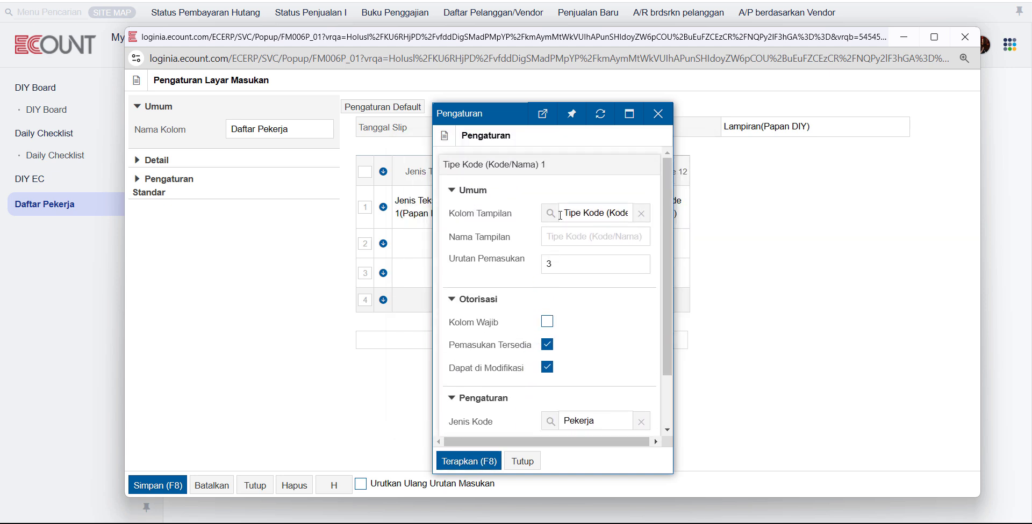
pyautogui.click(560, 238)
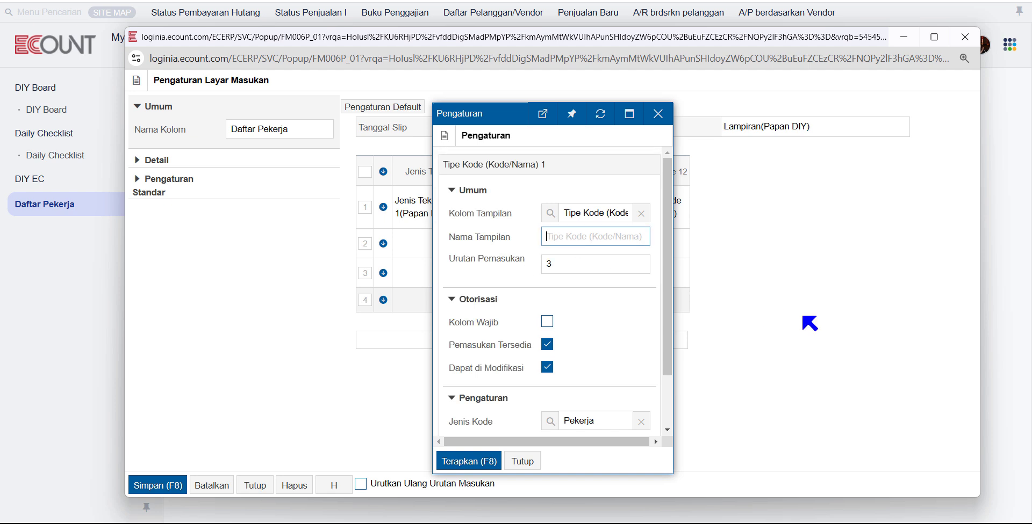
pyautogui.write('P')
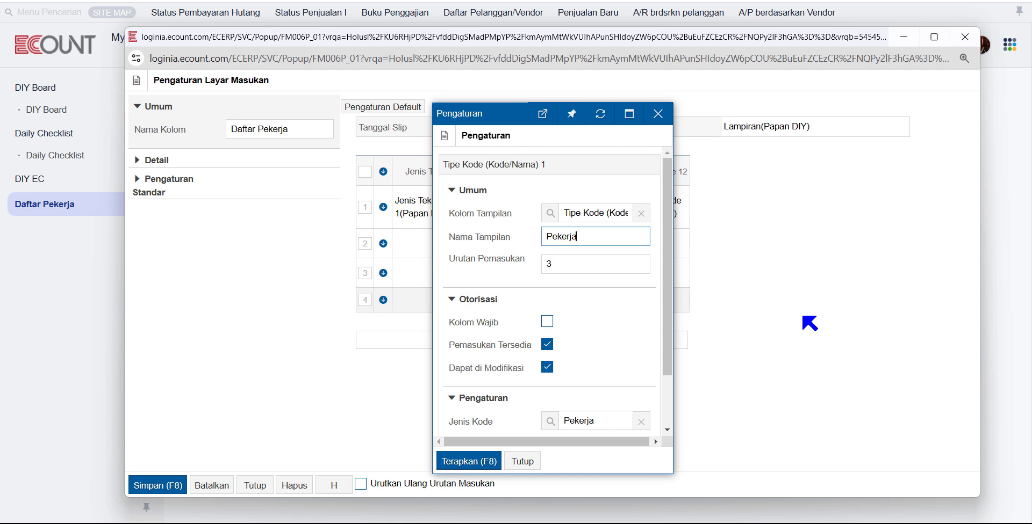
pyautogui.write('ekerja')
pyautogui.click(462, 461)
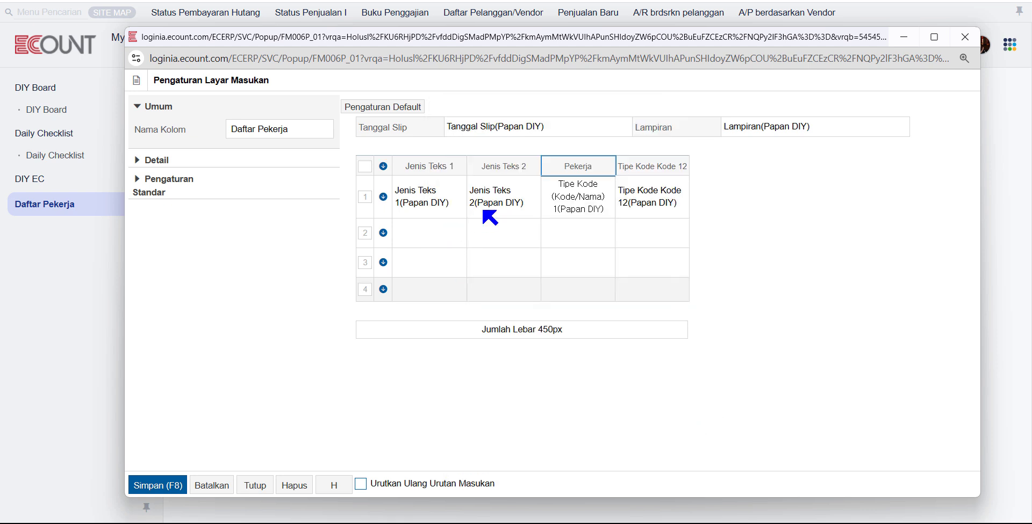
# Step: Reorder the table columns by moving Jenis Teks 2 to the end and Pekerja in front of Jenis Teks 1
pyautogui.click(491, 164)
pyautogui.click(496, 150)
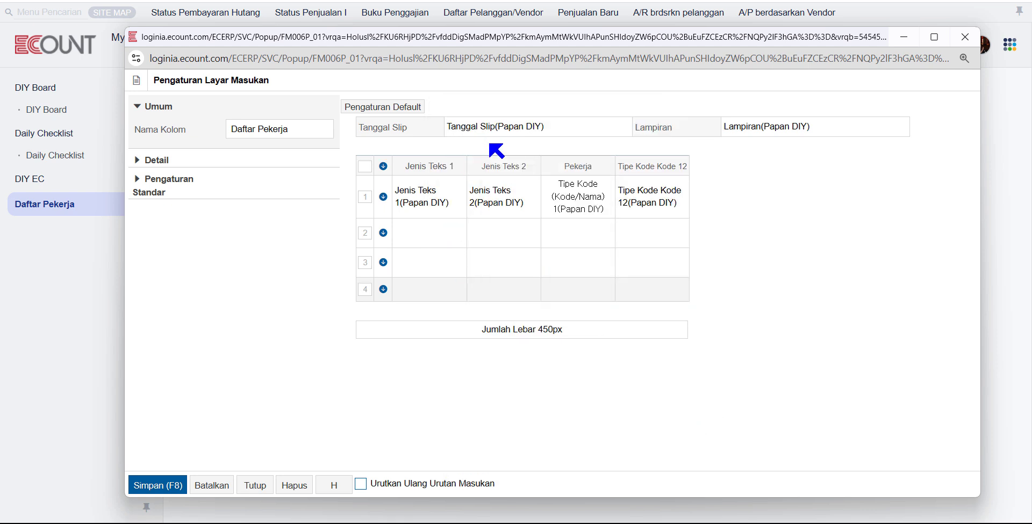
pyautogui.click(491, 164)
pyautogui.moveTo(490, 164); pyautogui.dragTo(648, 171)
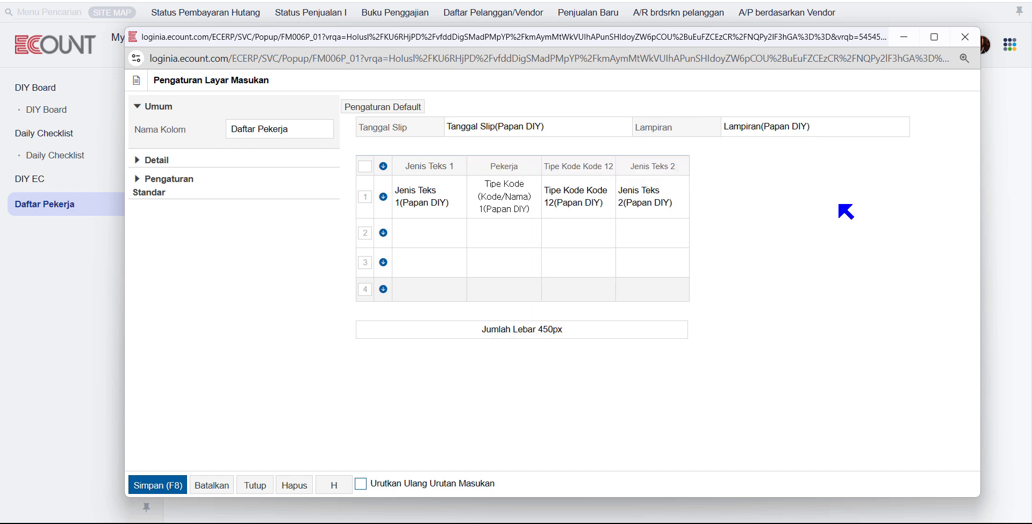
pyautogui.click(444, 169)
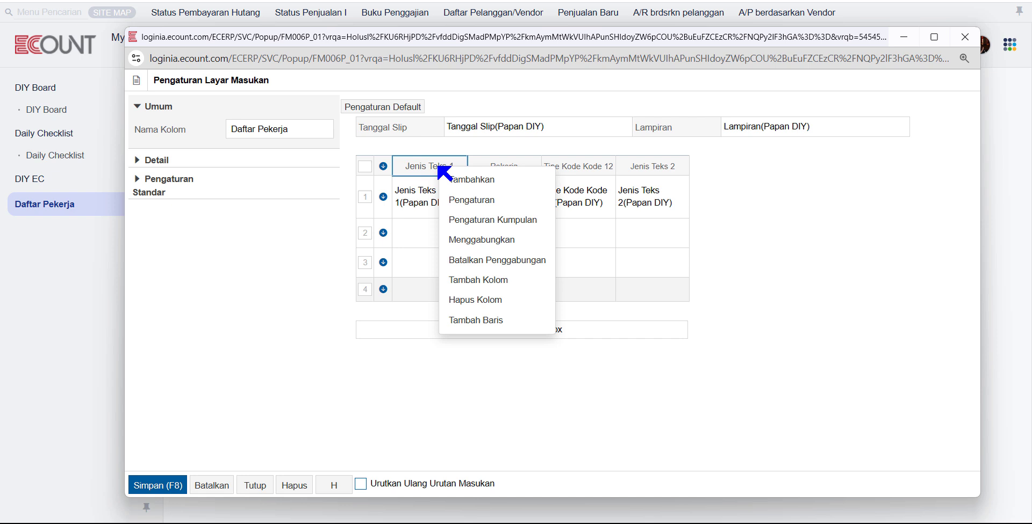
pyautogui.click(491, 166)
pyautogui.click(490, 166)
pyautogui.moveTo(495, 171); pyautogui.dragTo(430, 170)
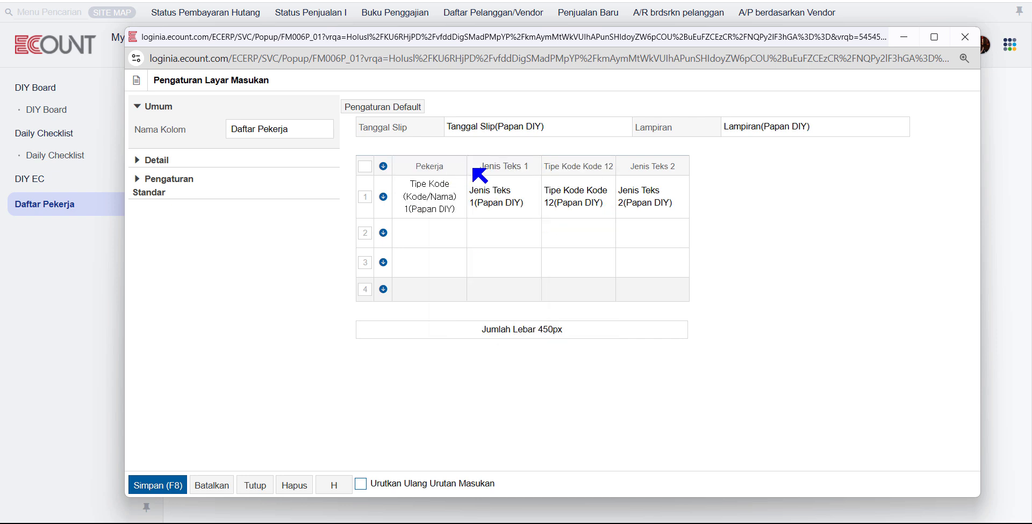
# Step: Set the display name of the Jenis Teks 1 column to Keterangan and apply the column settings
pyautogui.click(493, 167)
pyautogui.click(538, 199)
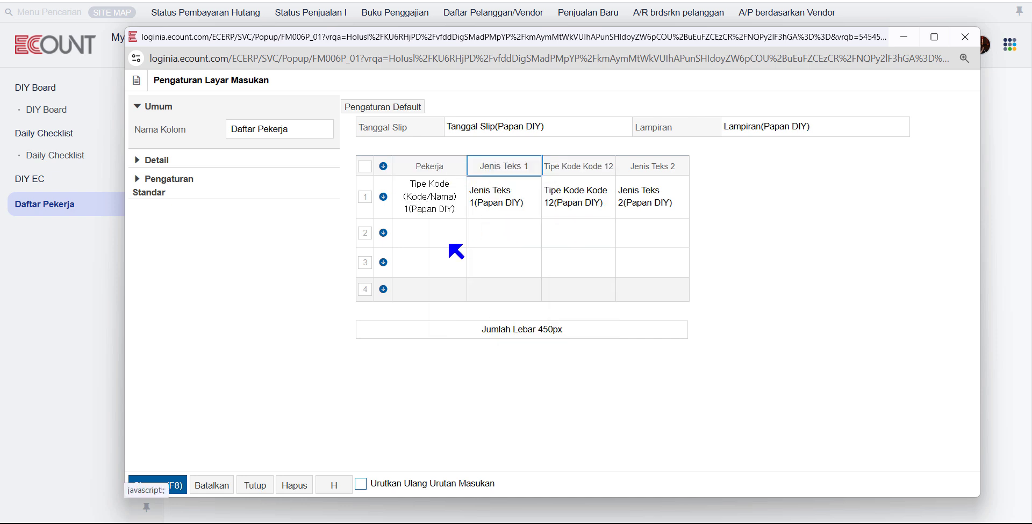
pyautogui.click(572, 235)
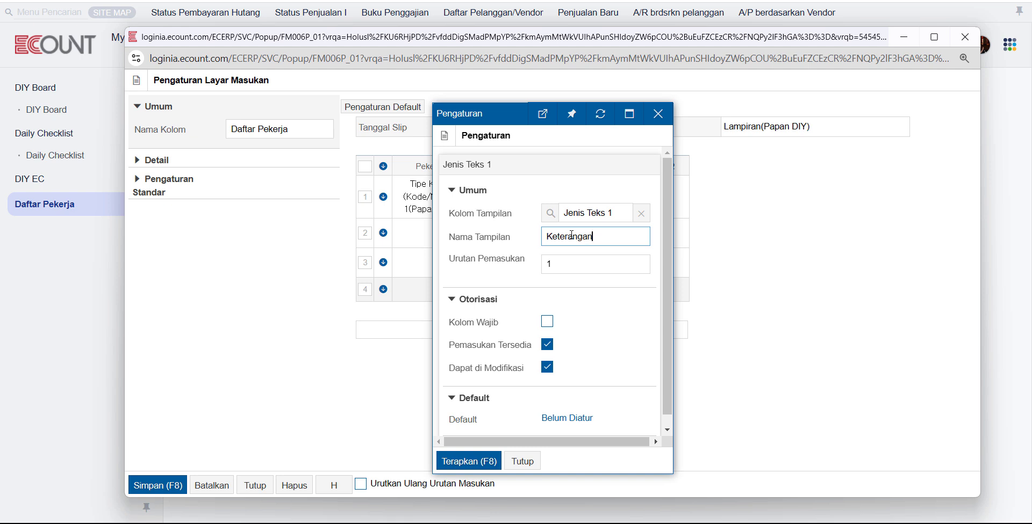
pyautogui.click(469, 461)
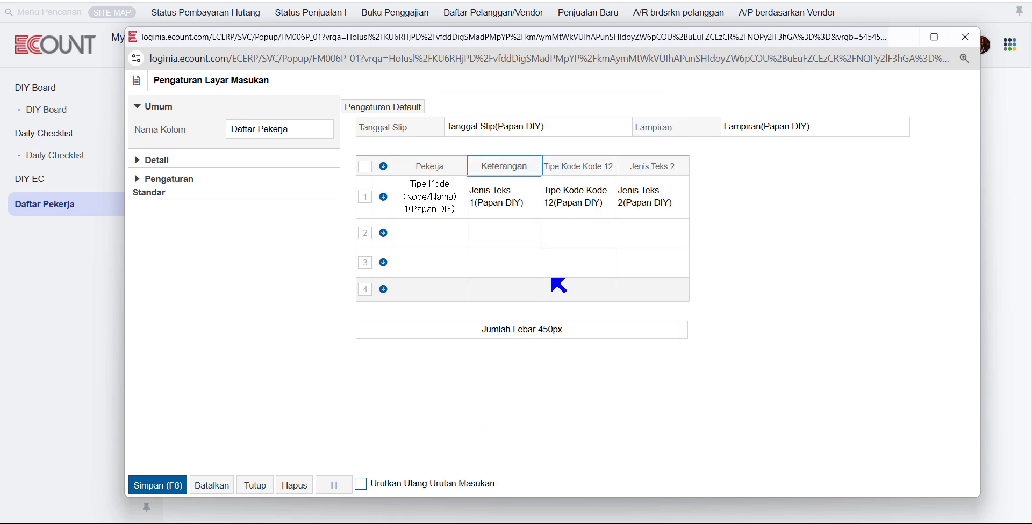
# Step: Link the Tipe Kode Kode 12 column to the Vendor code type, set its display name to Vendor, and apply the settings
pyautogui.click(583, 167)
pyautogui.click(623, 203)
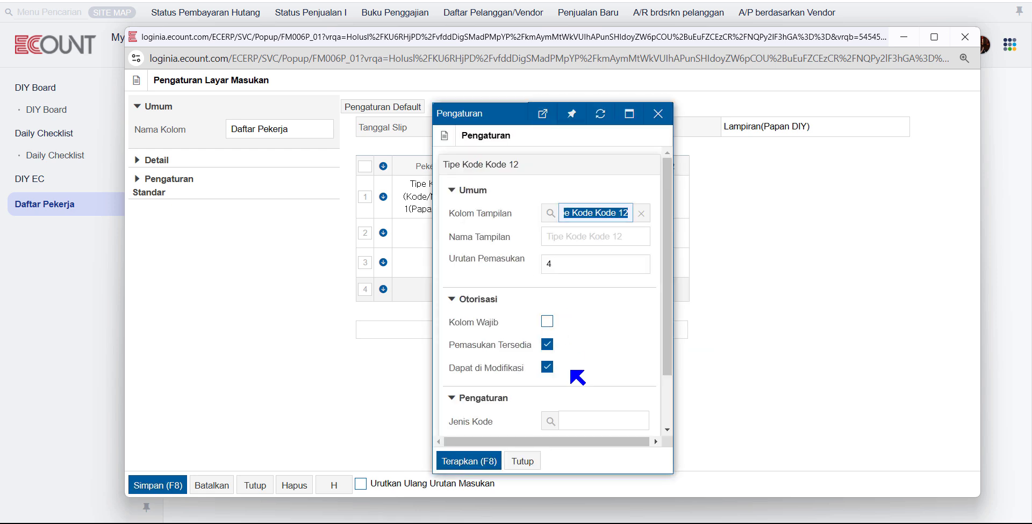
pyautogui.scroll(-2, 573, 373)
pyautogui.click(551, 355)
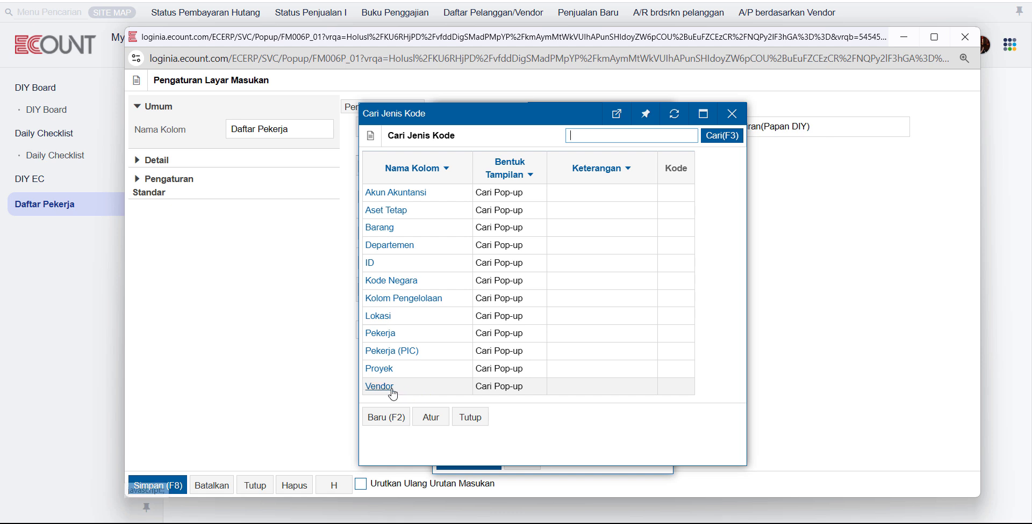
pyautogui.click(642, 392)
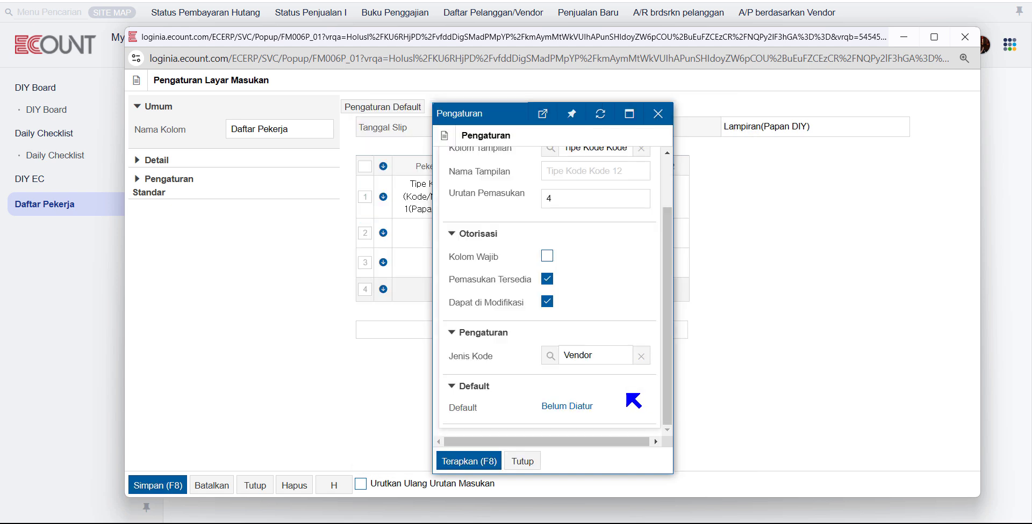
pyautogui.click(565, 174)
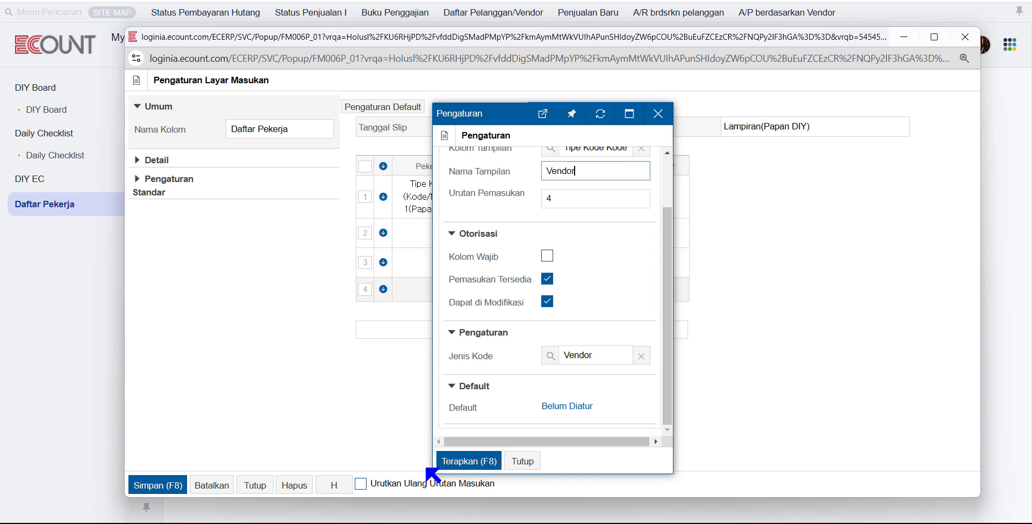
pyautogui.click(468, 461)
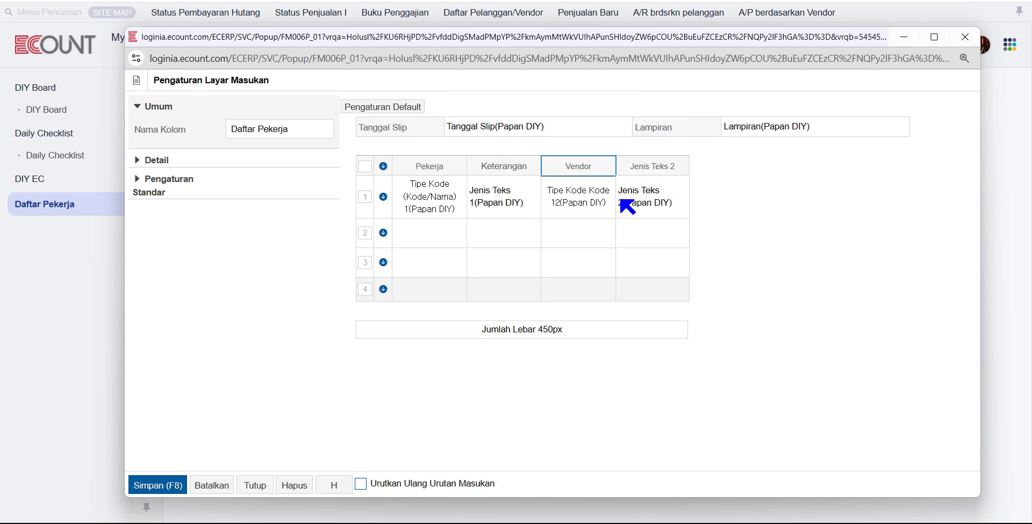
# Step: Change the Jenis Teks 2 column's display field to Jenis Numerik 1 and set its display name to Insentif
pyautogui.click(632, 170)
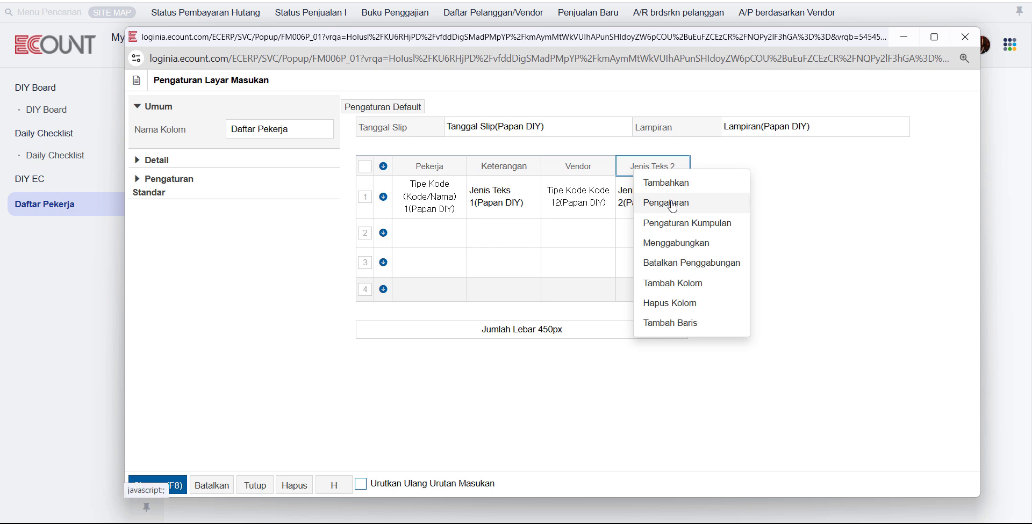
pyautogui.click(675, 209)
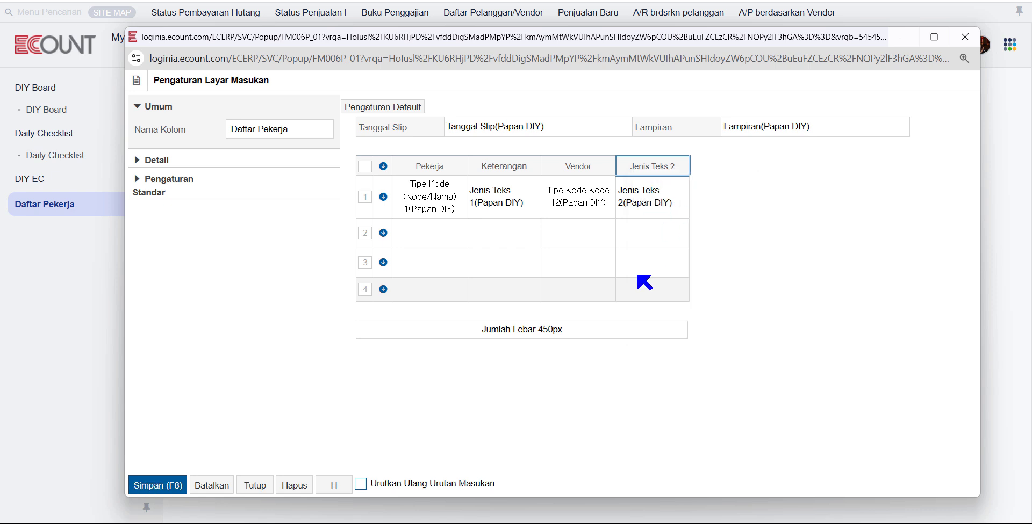
pyautogui.click(554, 219)
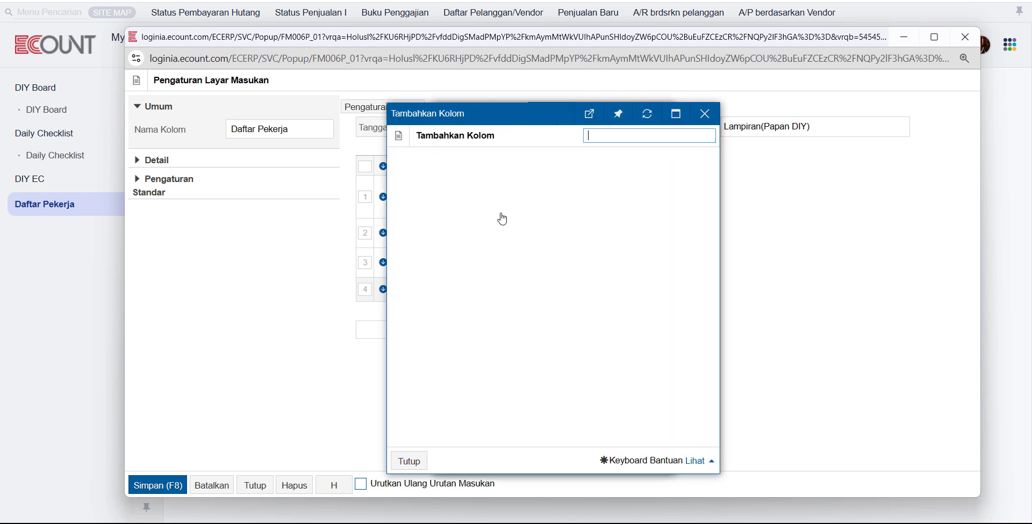
pyautogui.scroll(-5, 502, 219)
pyautogui.scroll(-3, 502, 218)
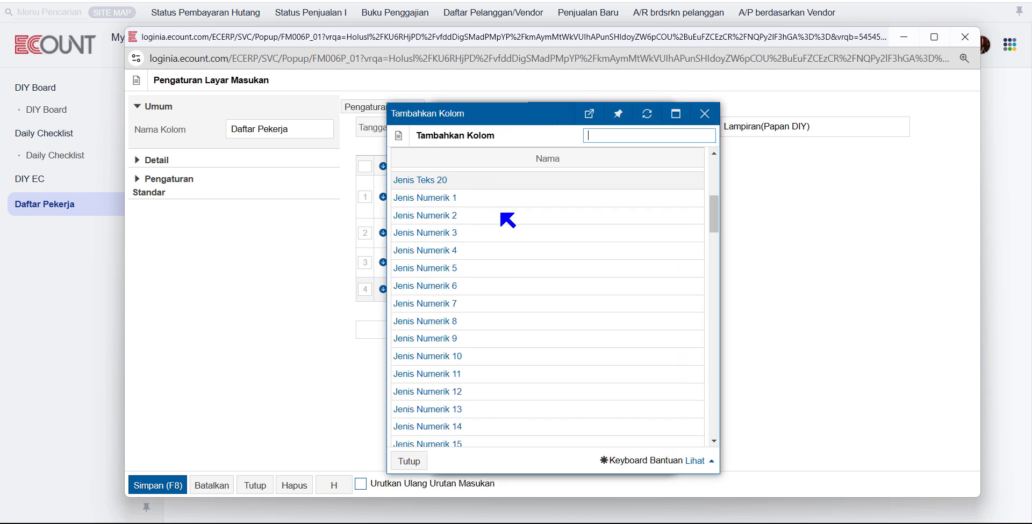
pyautogui.scroll(3, 503, 219)
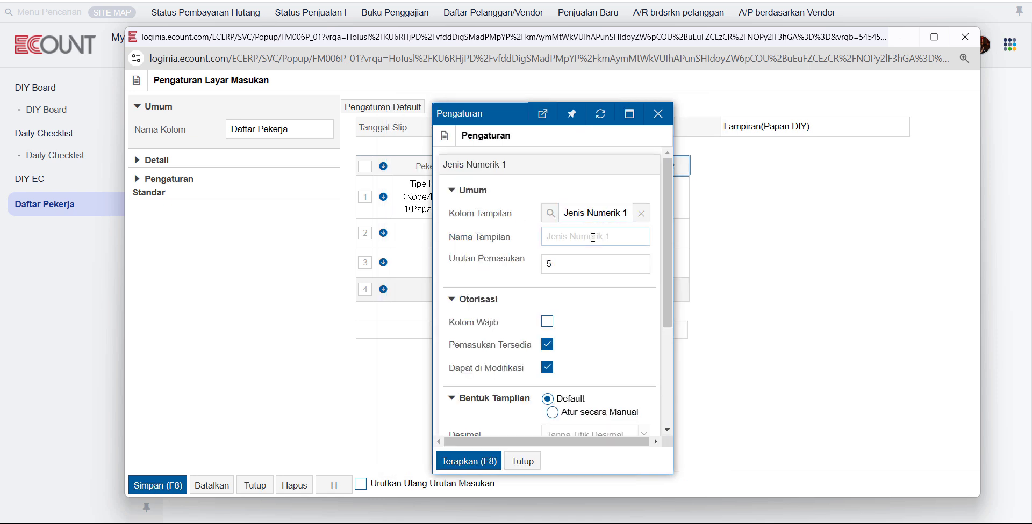
pyautogui.click(593, 237)
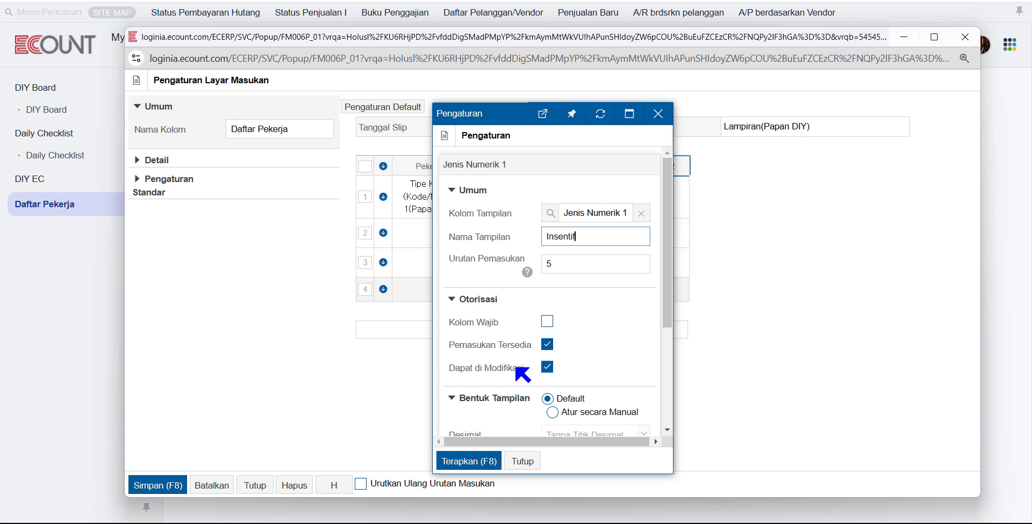
# Step: Set the Insentif column's display format manually to Desimal 2 with trailing zeros set to Tampilkan, and apply the column settings
pyautogui.scroll(-3, 522, 375)
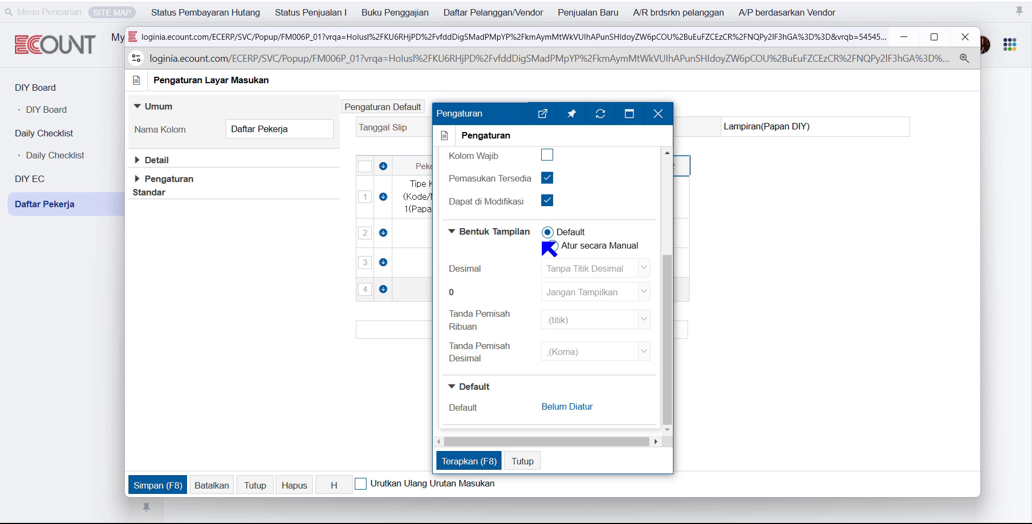
pyautogui.click(580, 247)
pyautogui.click(560, 271)
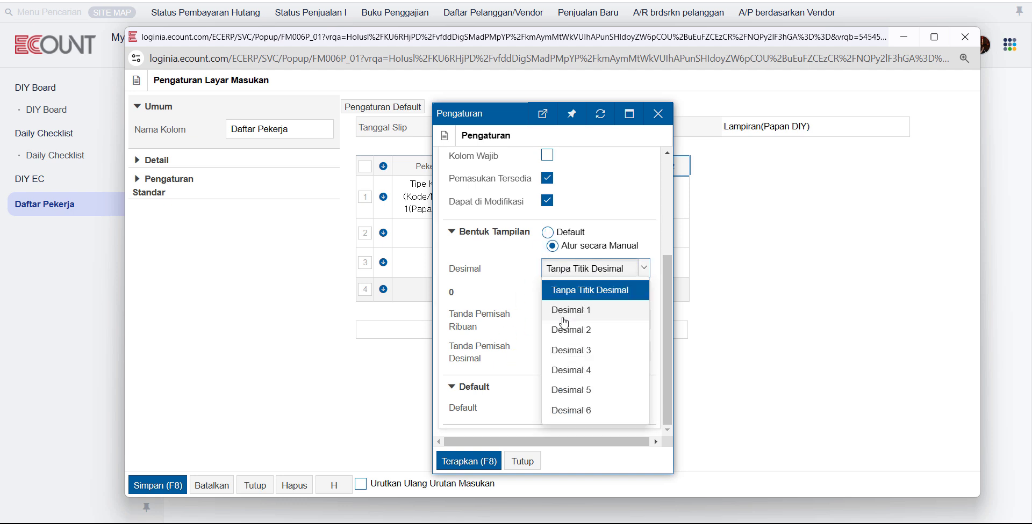
pyautogui.click(591, 337)
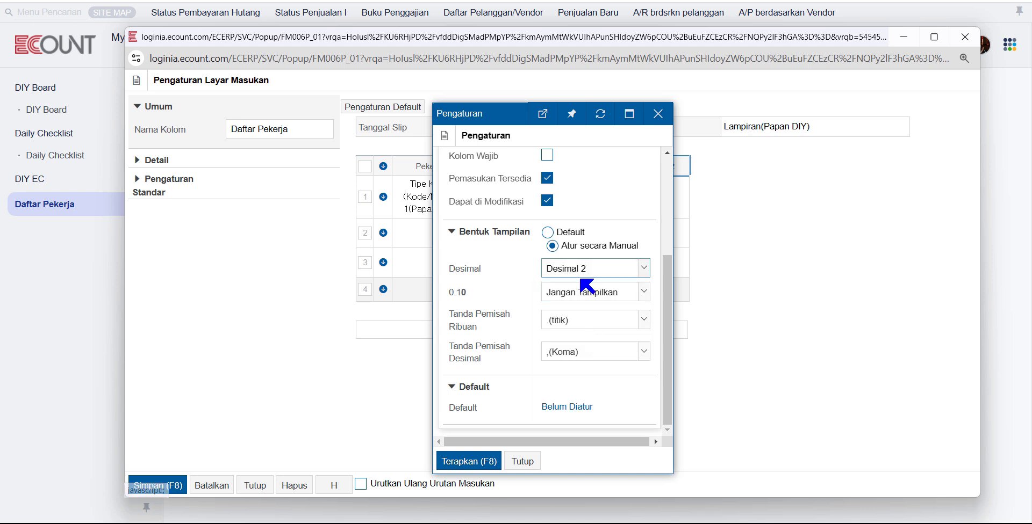
pyautogui.click(589, 299)
pyautogui.click(589, 318)
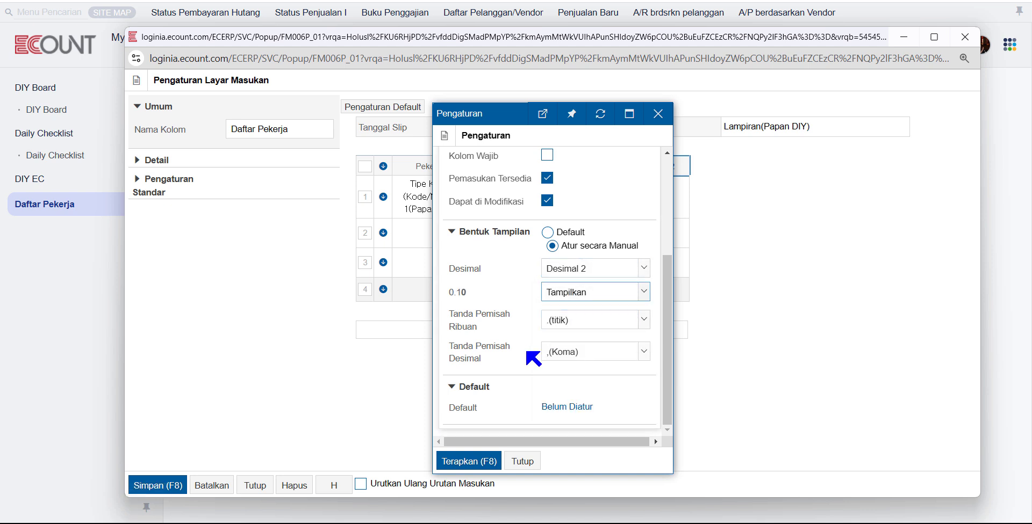
pyautogui.click(461, 462)
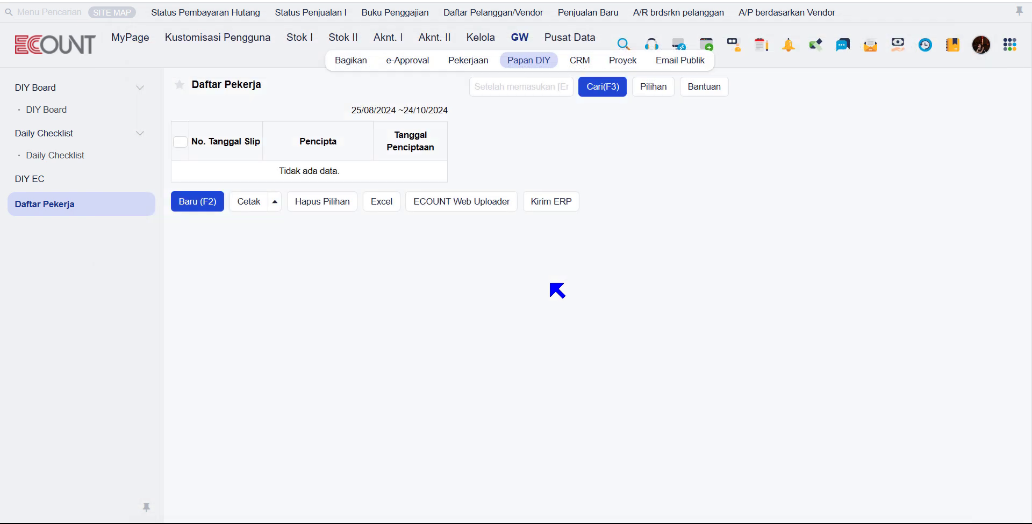
# Step: Create a new Daftar Pekerja slip, look up the HR-GA employee for the first row, and enter HR-GA as Keterangan
pyautogui.click(207, 209)
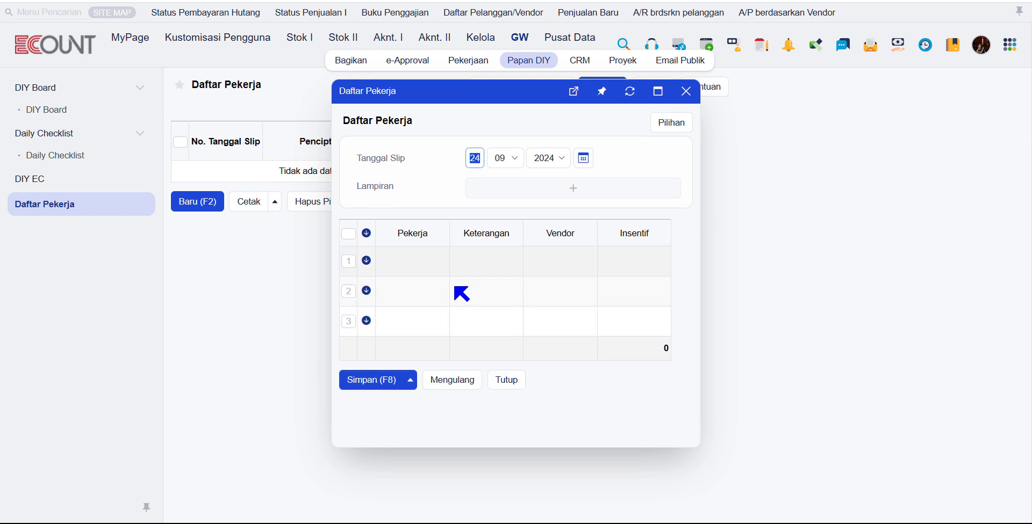
pyautogui.click(418, 262)
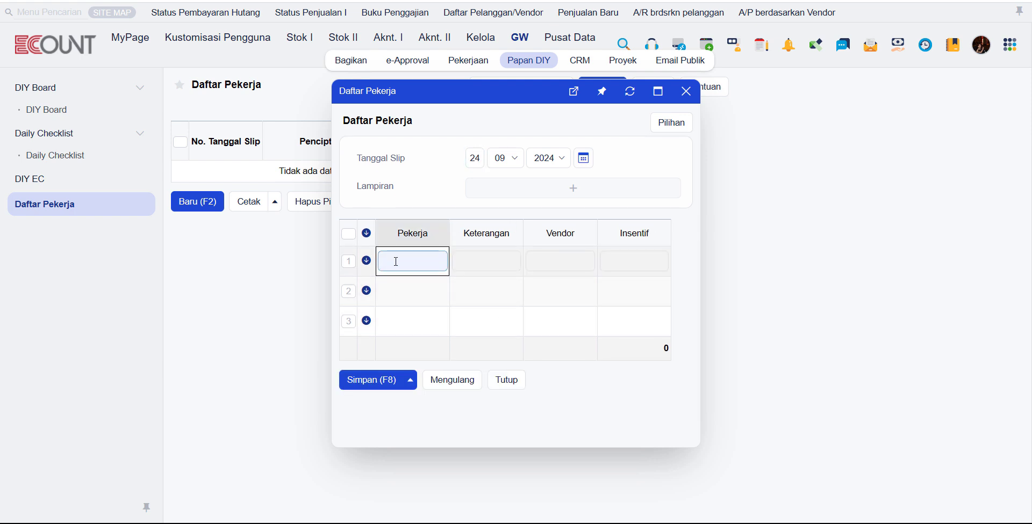
pyautogui.press('Return')
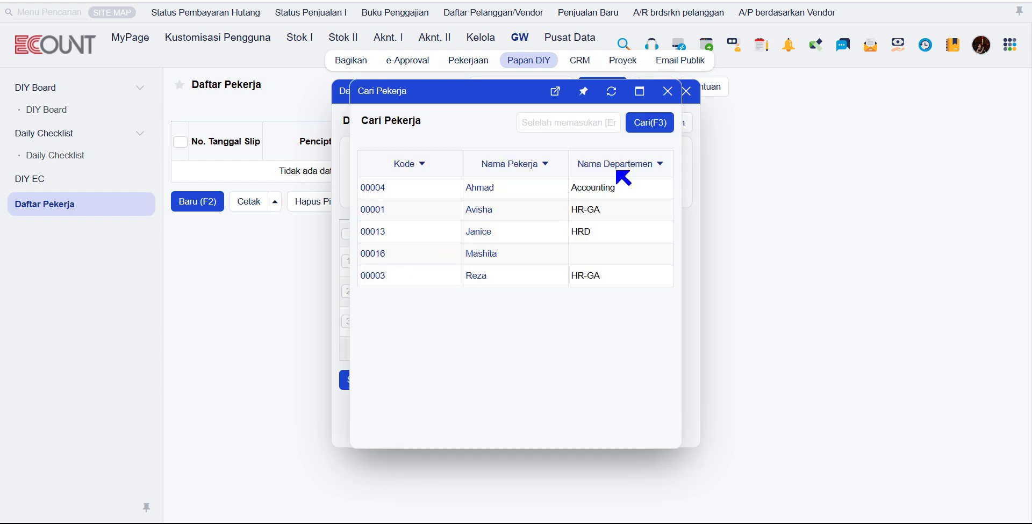
pyautogui.click(493, 200)
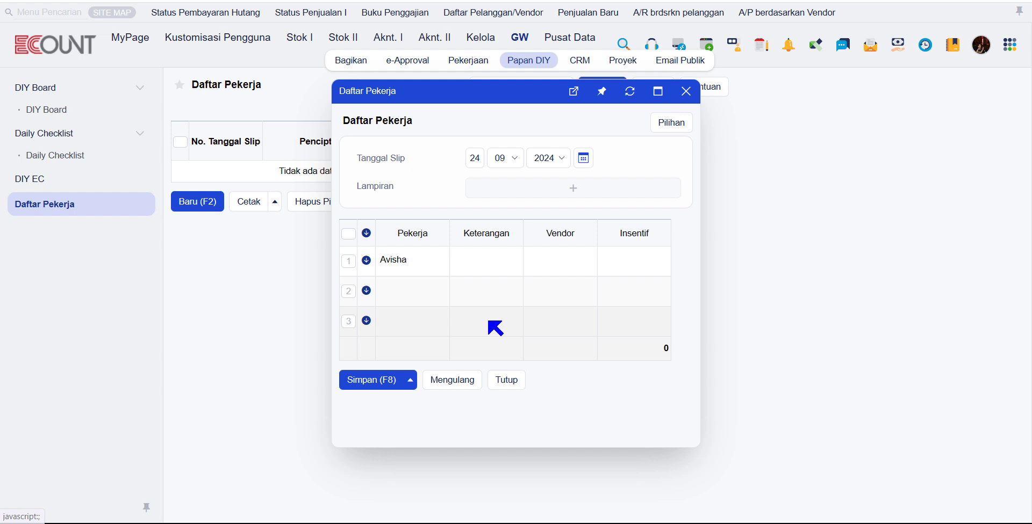
pyautogui.click(491, 268)
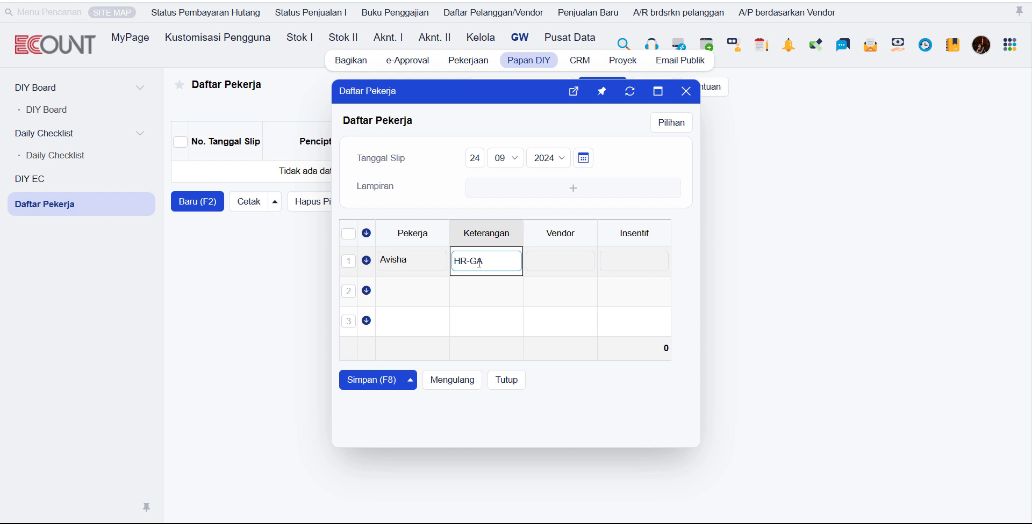
# Step: Choose Coolberry International as the first row's Vendor and enter 1000000 as its Insentif
pyautogui.click(551, 257)
pyautogui.press('Return')
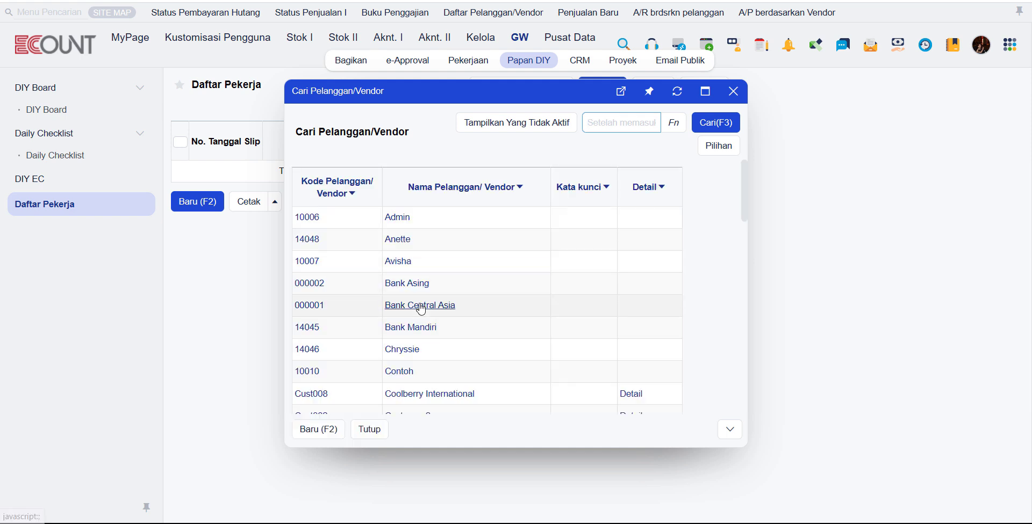
pyautogui.click(442, 397)
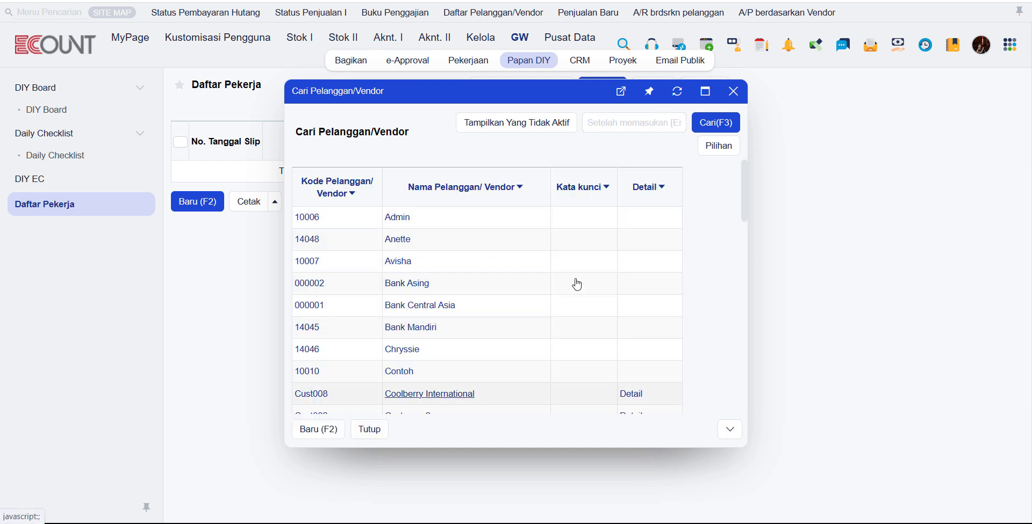
pyautogui.click(655, 265)
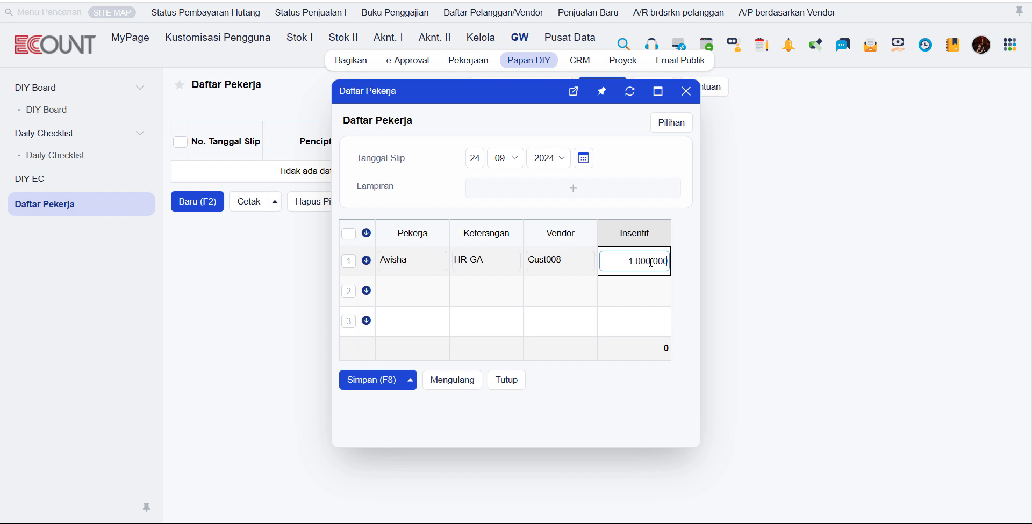
pyautogui.write('1000000')
pyautogui.click(632, 156)
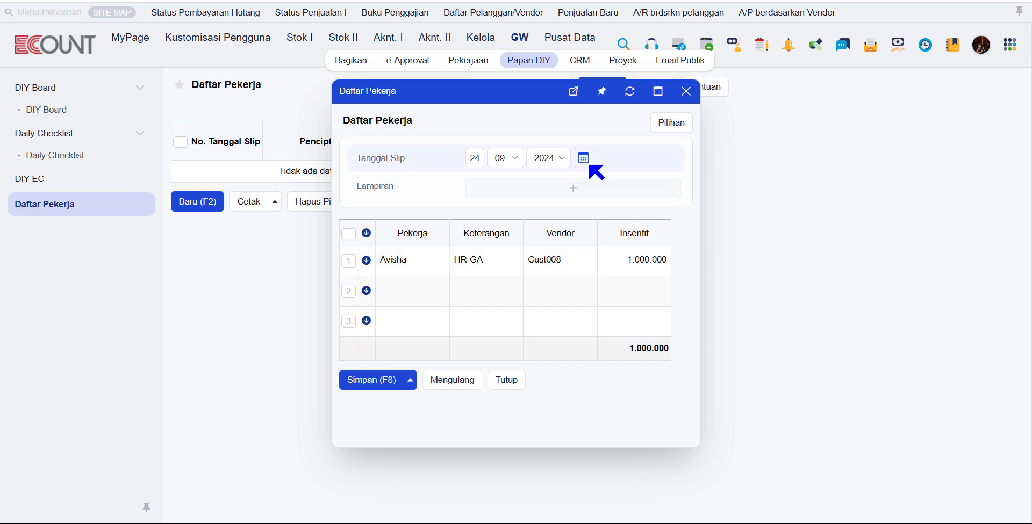
# Step: View the available attachment sources for the slip's Lampiran field
pyautogui.click(574, 192)
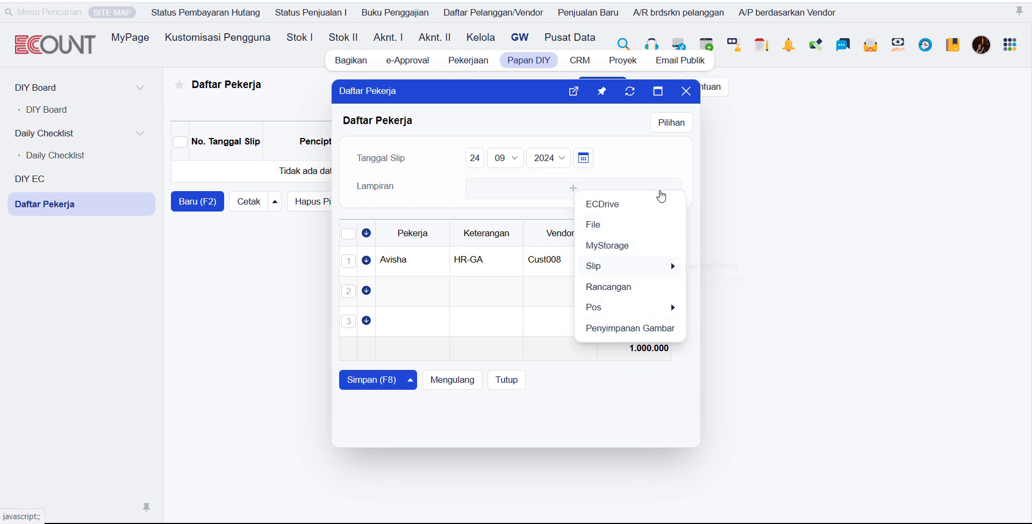
pyautogui.click(695, 177)
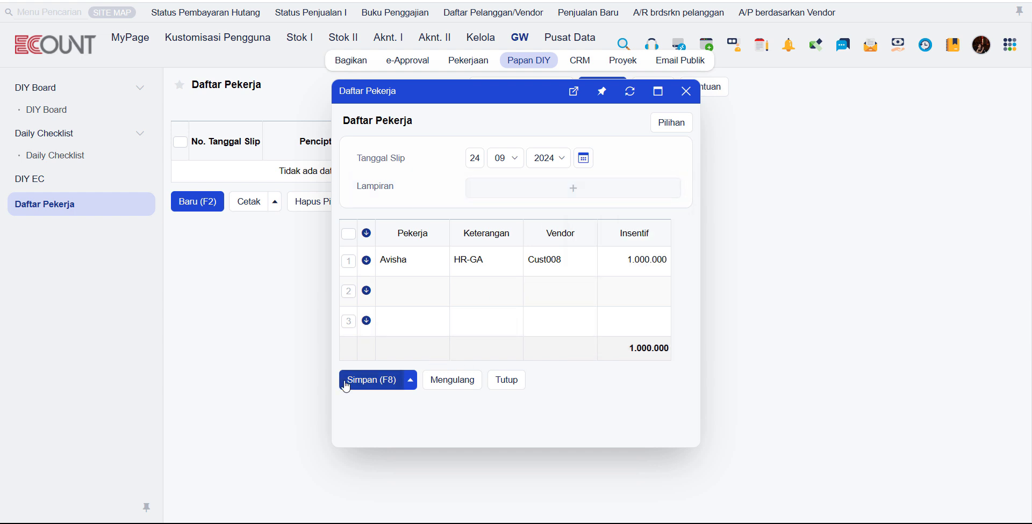
pyautogui.moveTo(359, 383)
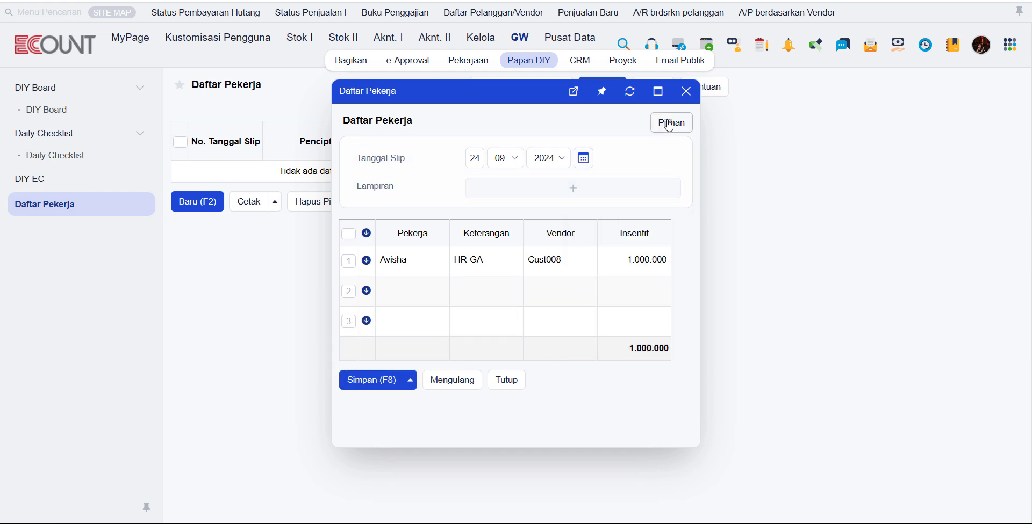
# Step: Open the slip's input screen settings and move the Keterangan column to the end of the table, after Insentif
pyautogui.moveTo(665, 123)
pyautogui.click(616, 153)
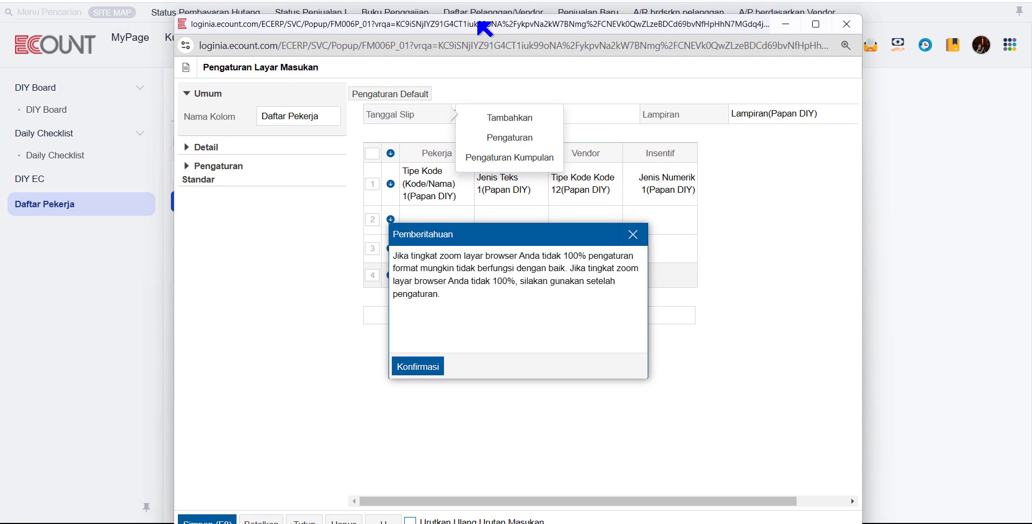
pyautogui.moveTo(496, 18); pyautogui.dragTo(507, 44)
pyautogui.click(424, 384)
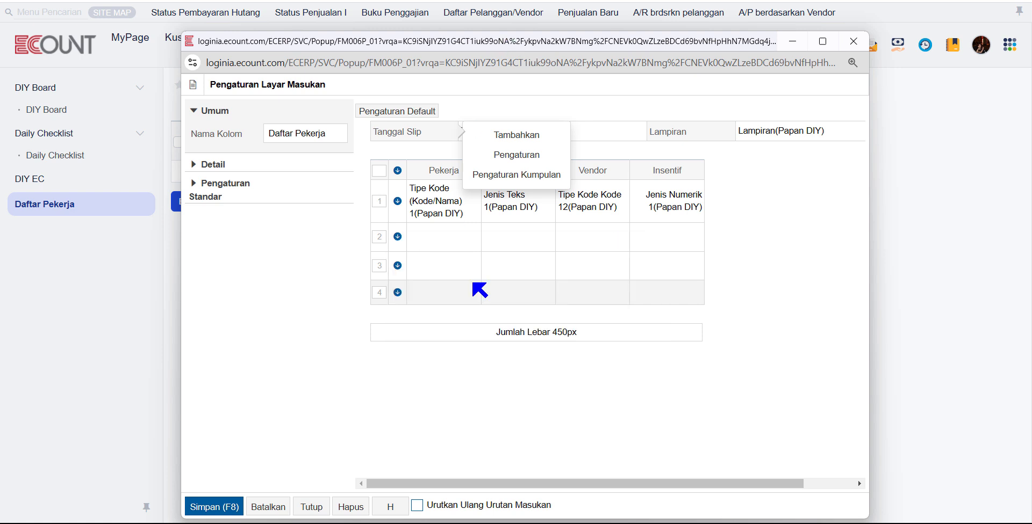
pyautogui.click(612, 152)
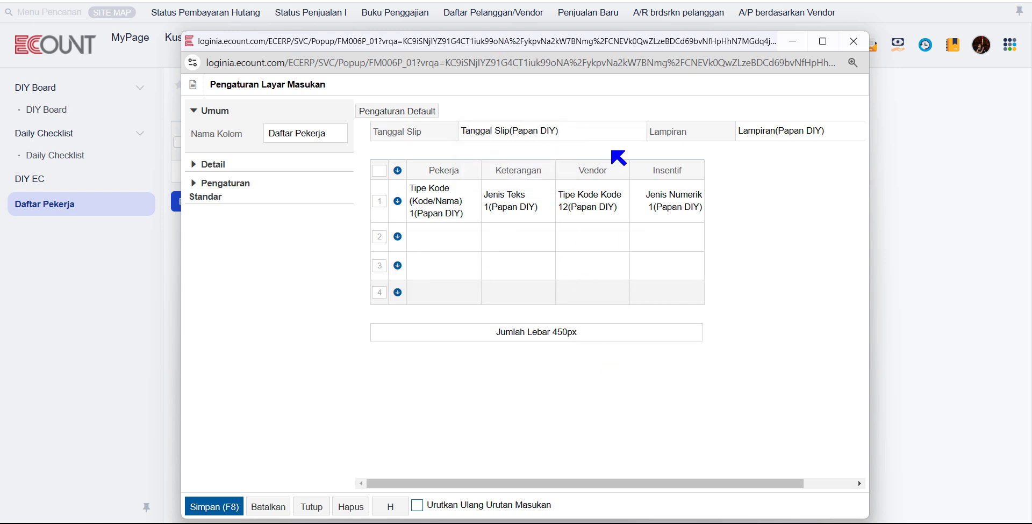
pyautogui.click(516, 170)
pyautogui.moveTo(510, 177); pyautogui.dragTo(714, 183)
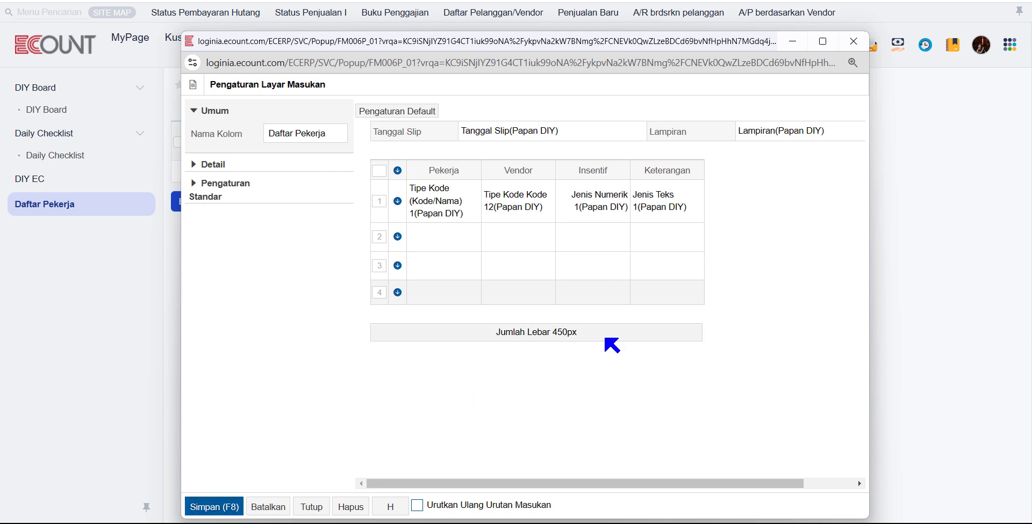
# Step: Save the rearranged input form, close its settings, and save the Daftar Pekerja slip
pyautogui.press('F8')
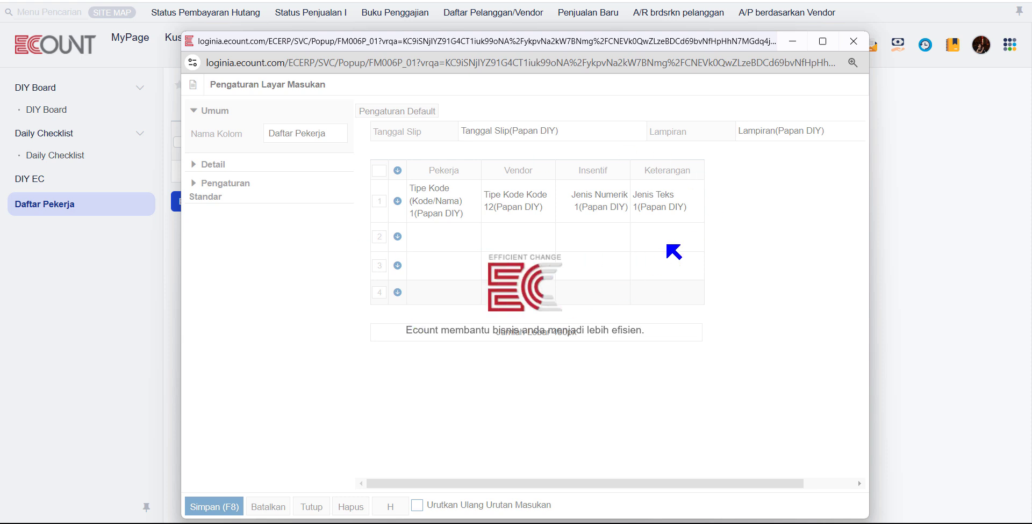
pyautogui.click(853, 42)
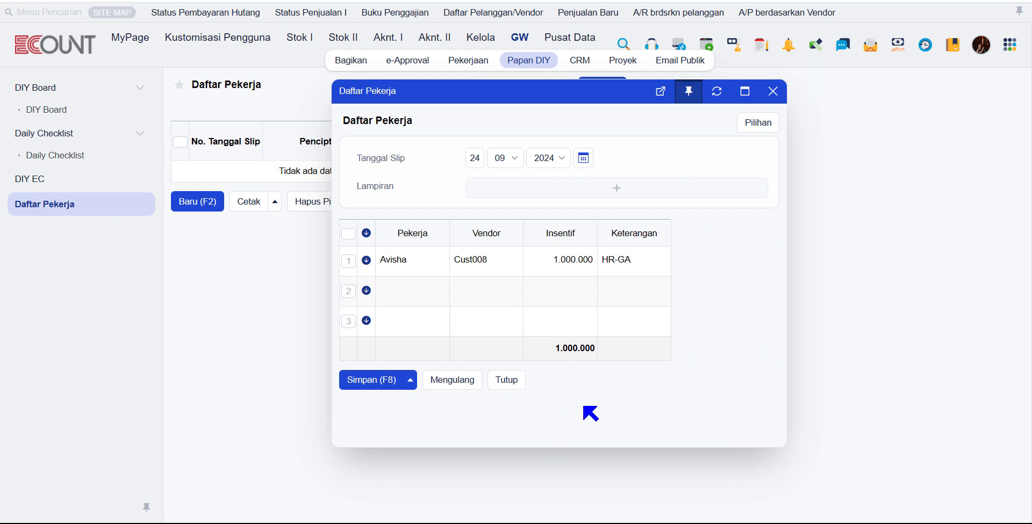
pyautogui.click(373, 389)
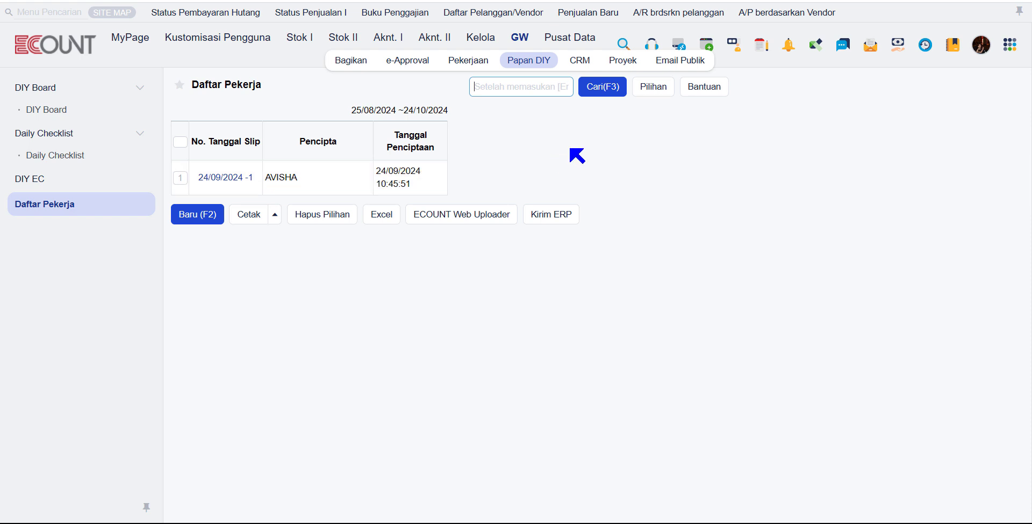
# Step: Create a new report template named 1 for the Daftar Pekerja list and save it
pyautogui.click(653, 86)
pyautogui.moveTo(618, 134)
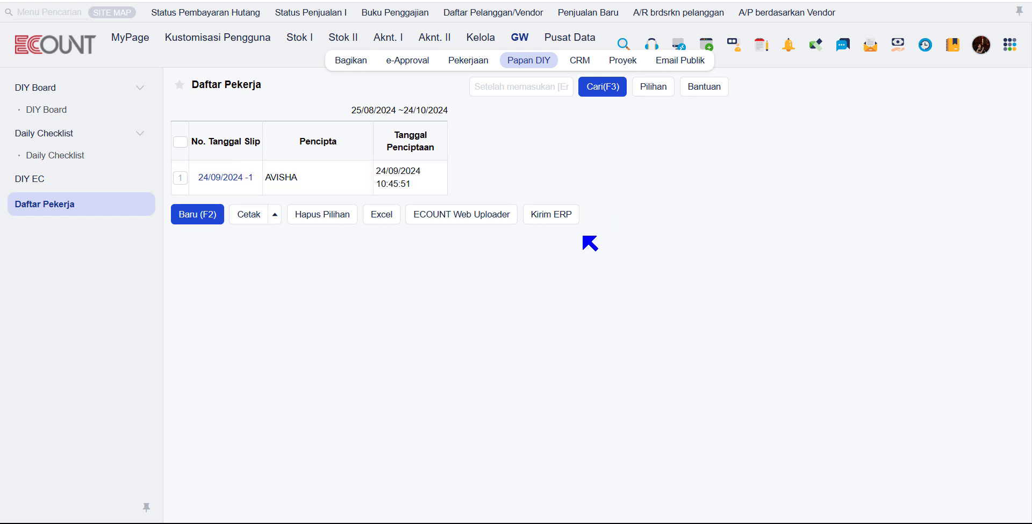
pyautogui.click(639, 94)
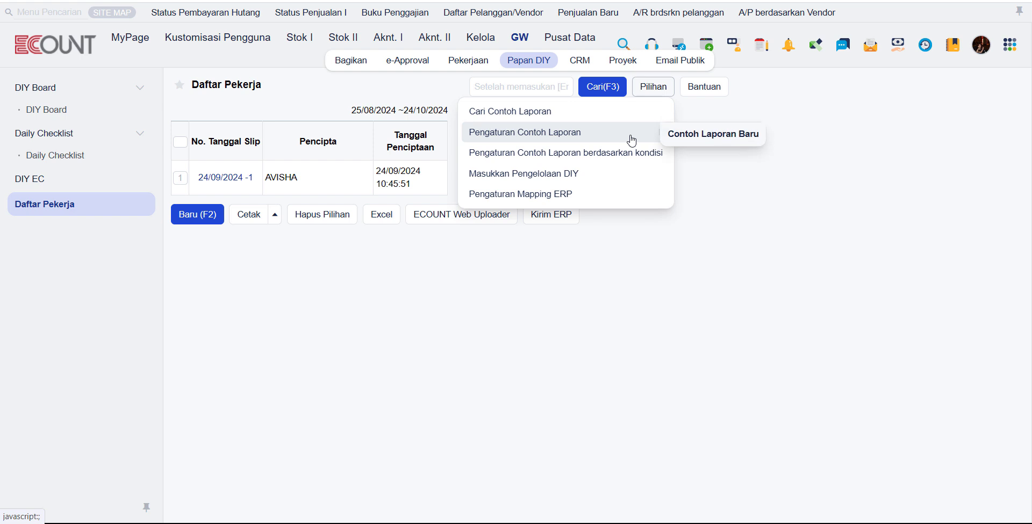
pyautogui.click(686, 139)
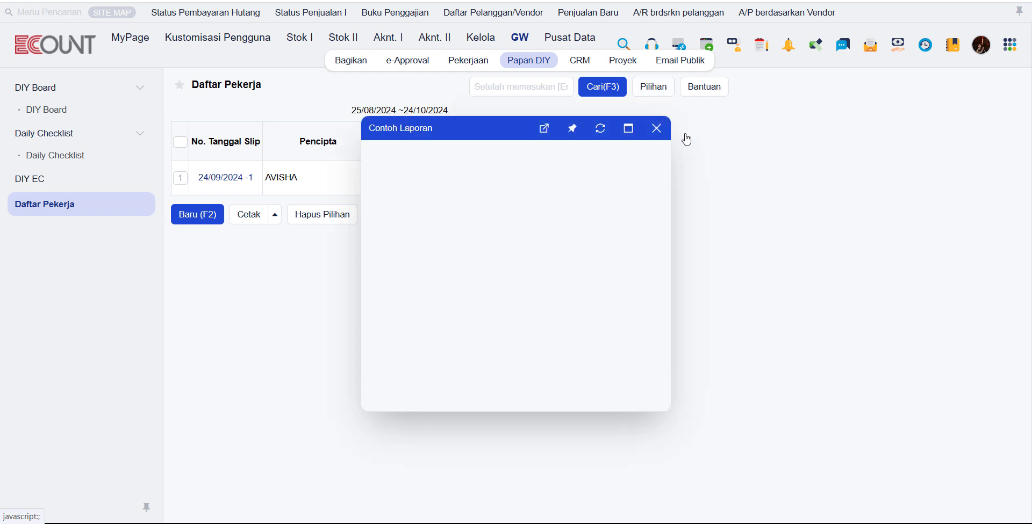
pyautogui.write('1')
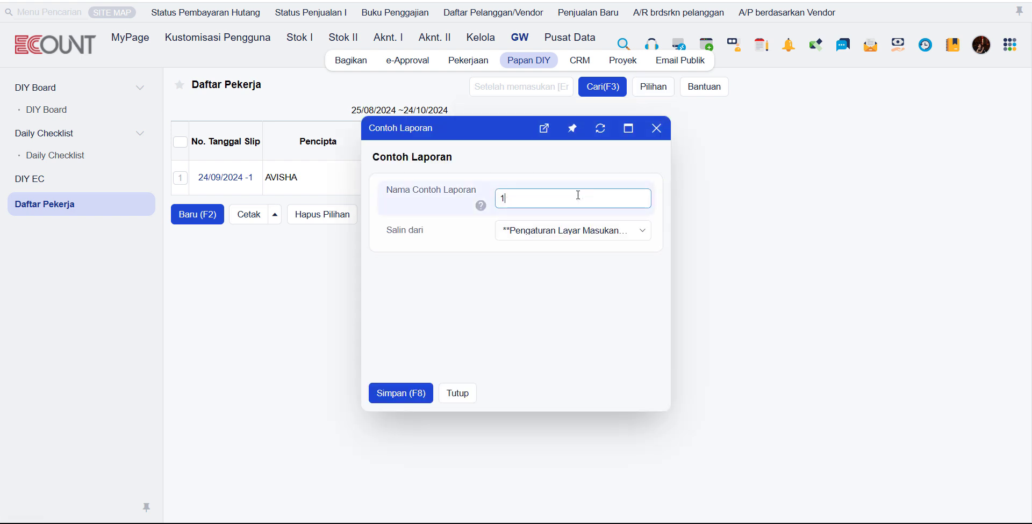
pyautogui.click(401, 393)
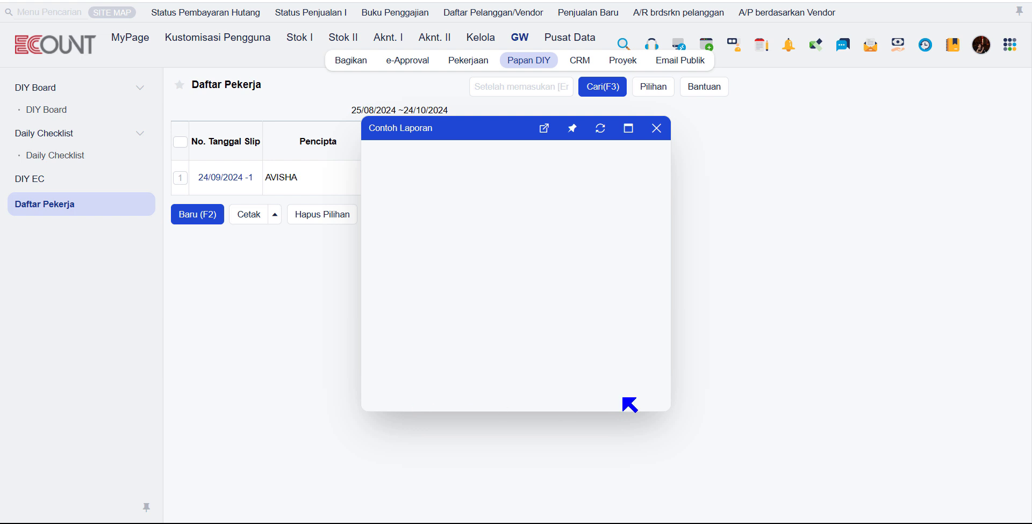
# Step: Add a No. Slip column to template 1 after the Tanggal Penciptaan column
pyautogui.click(632, 182)
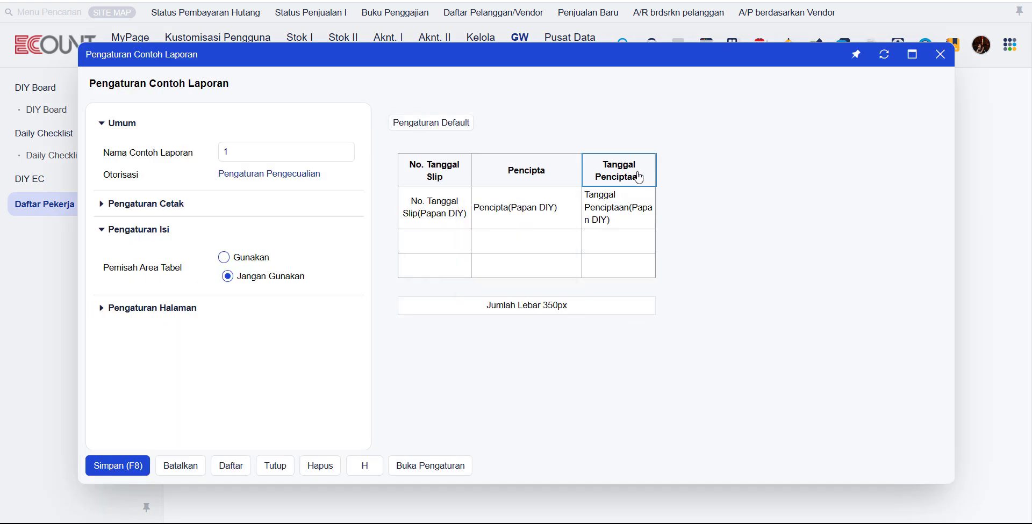
pyautogui.click(674, 189)
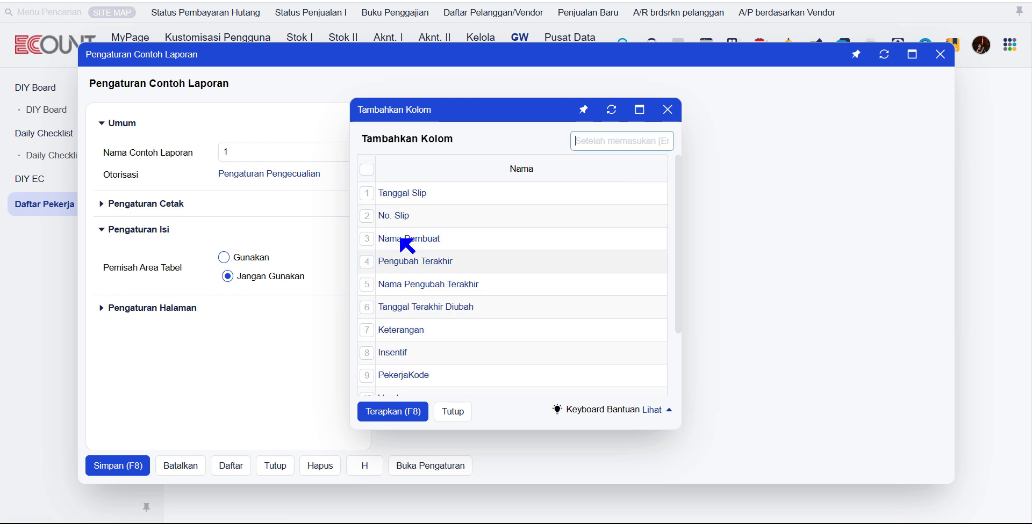
pyautogui.click(366, 217)
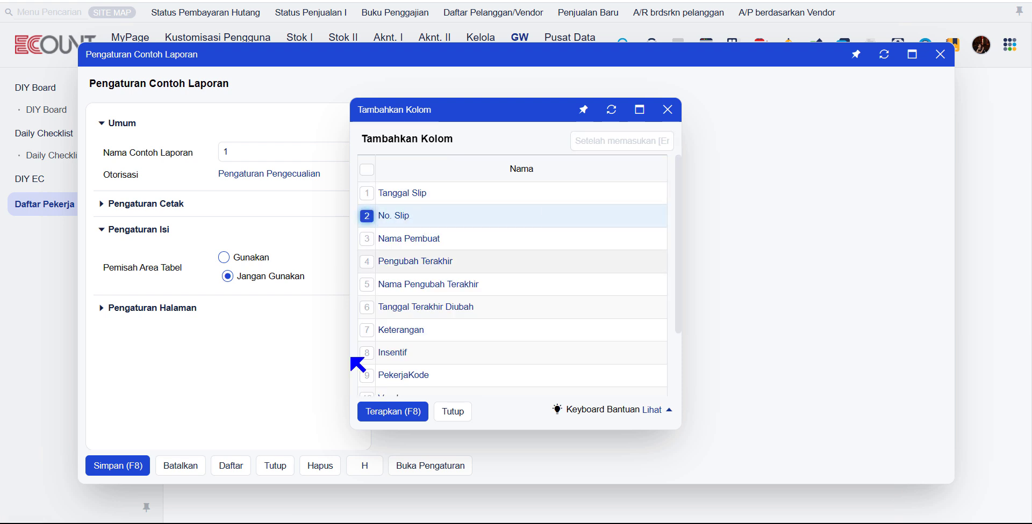
pyautogui.click(381, 414)
# Step: Delete the No. Slip, Tanggal Penciptaan and Pencipta columns from template 1
pyautogui.click(694, 183)
pyautogui.moveTo(694, 183); pyautogui.dragTo(423, 159)
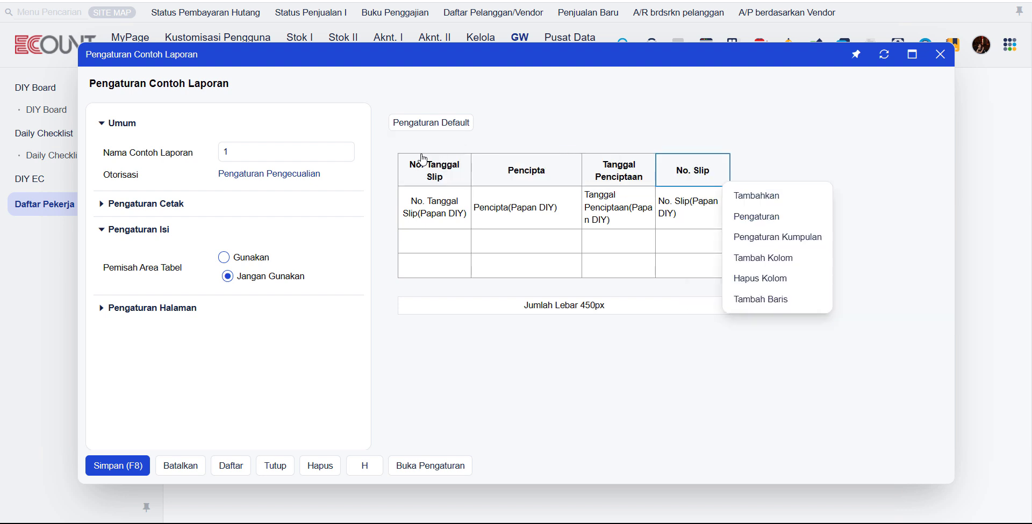
pyautogui.click(700, 179)
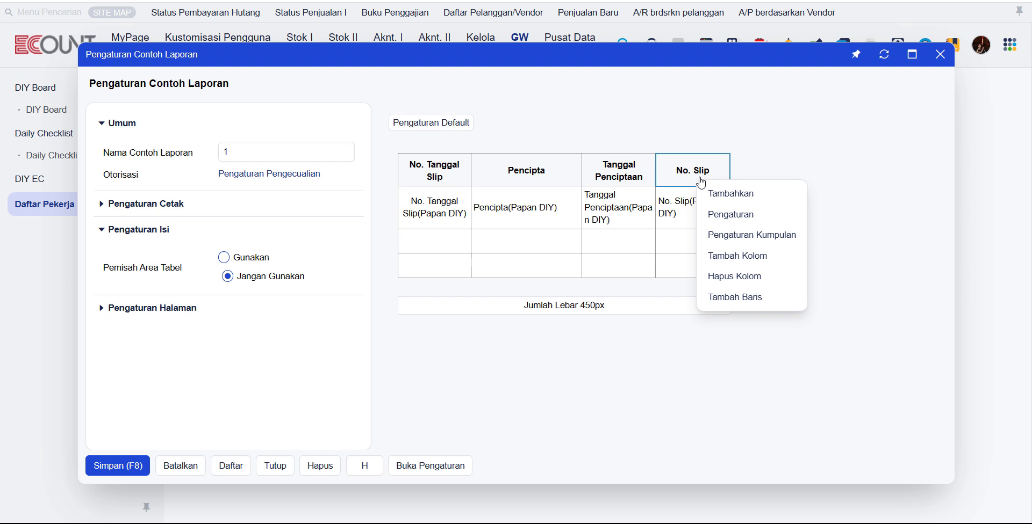
pyautogui.click(720, 278)
pyautogui.click(644, 173)
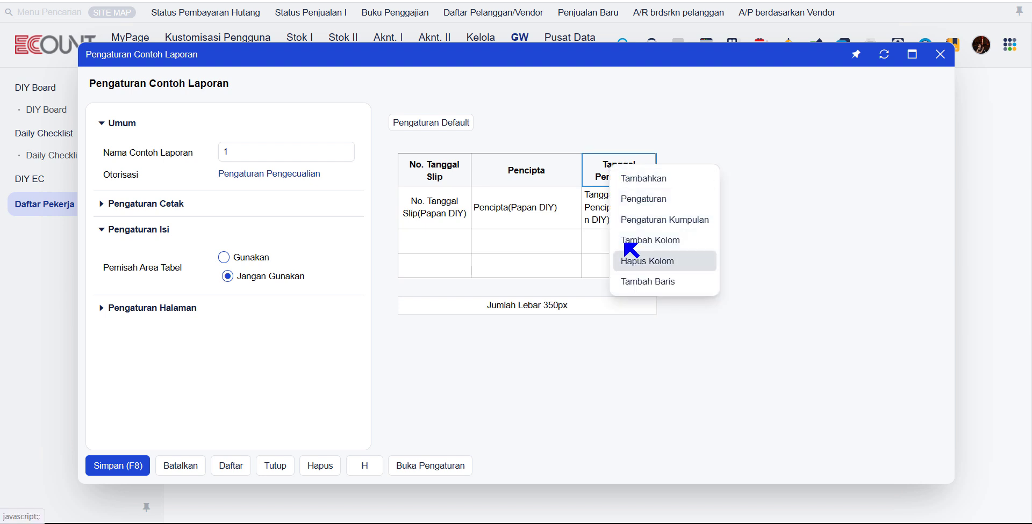
pyautogui.click(630, 260)
pyautogui.click(556, 171)
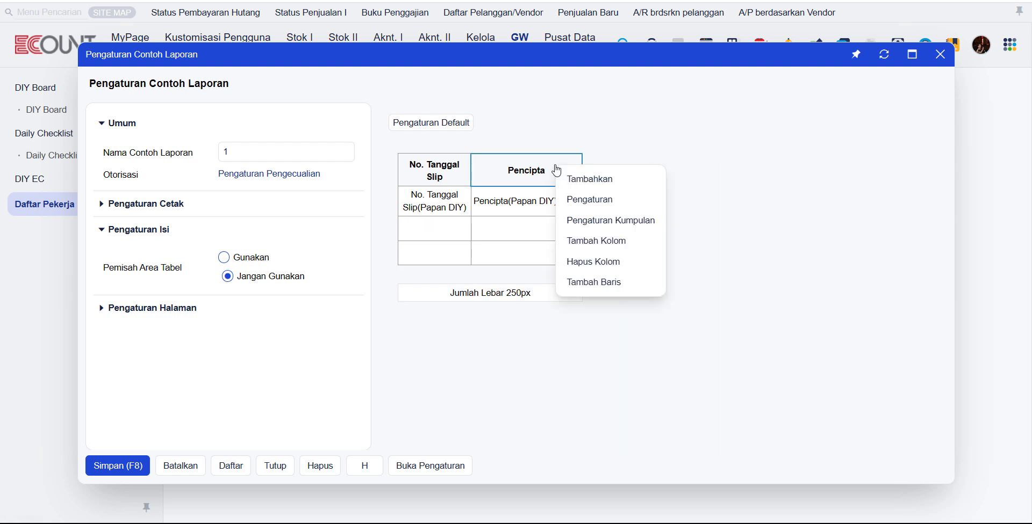
pyautogui.click(597, 262)
# Step: Add Pekerja Nama, Vendor and Insentif columns after No. Tanggal Slip, and save template 1
pyautogui.click(446, 170)
pyautogui.click(486, 261)
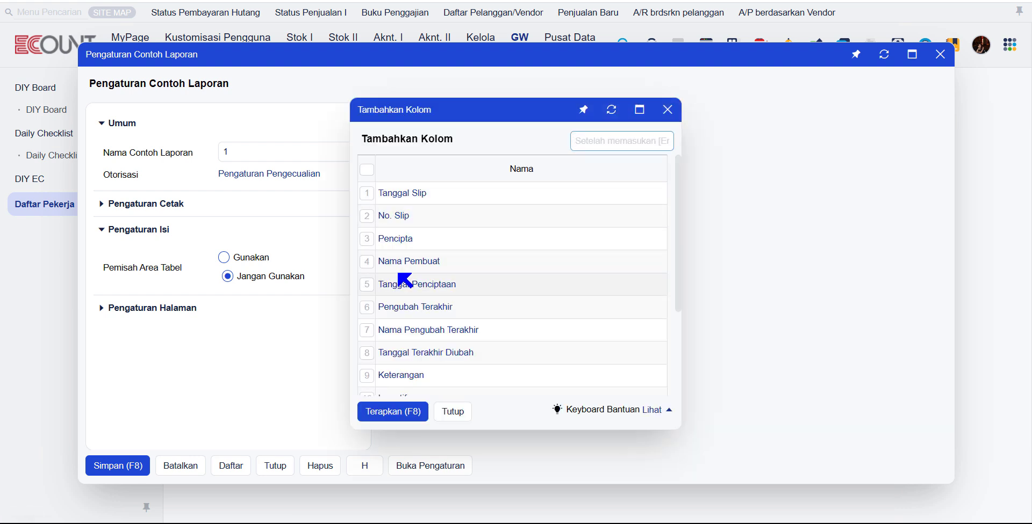
pyautogui.scroll(-3, 404, 280)
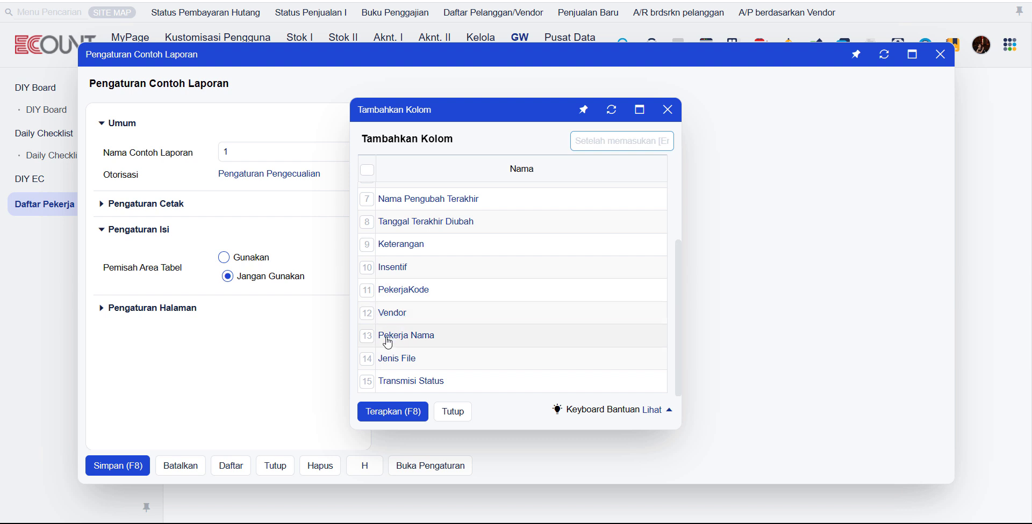
pyautogui.click(367, 336)
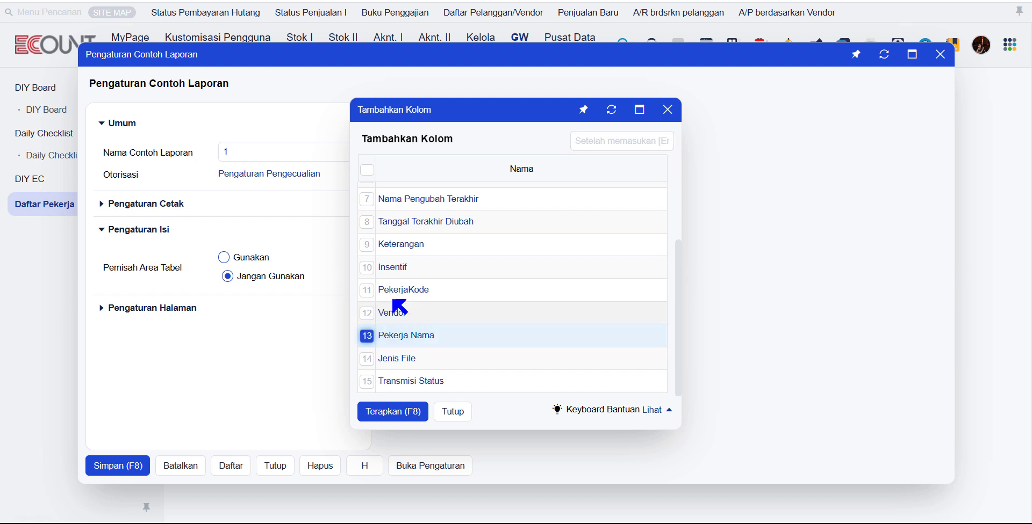
pyautogui.click(367, 315)
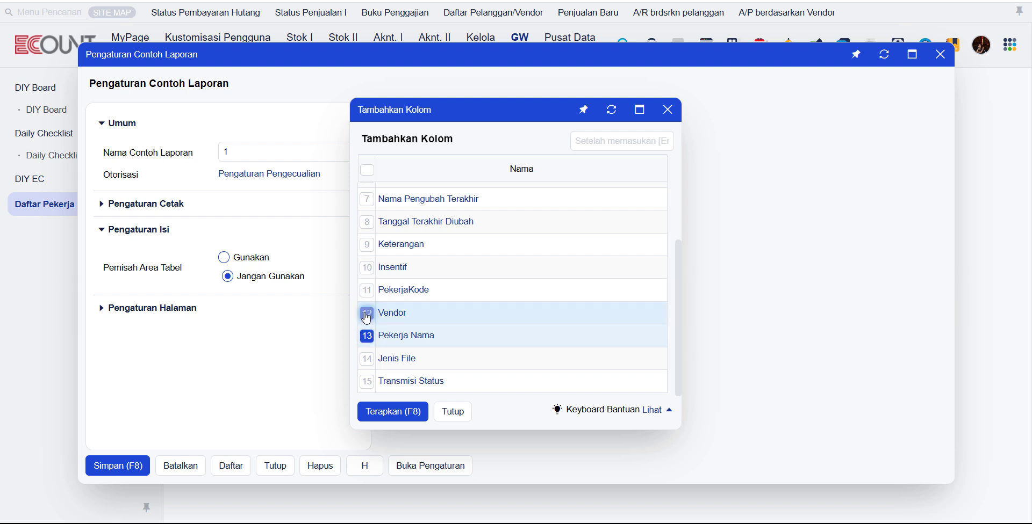
pyautogui.click(368, 269)
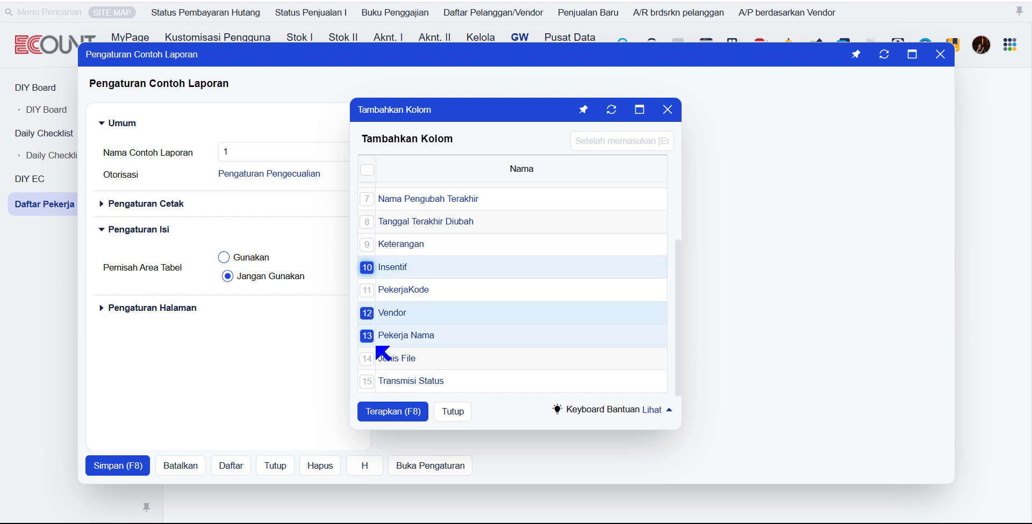
pyautogui.click(387, 413)
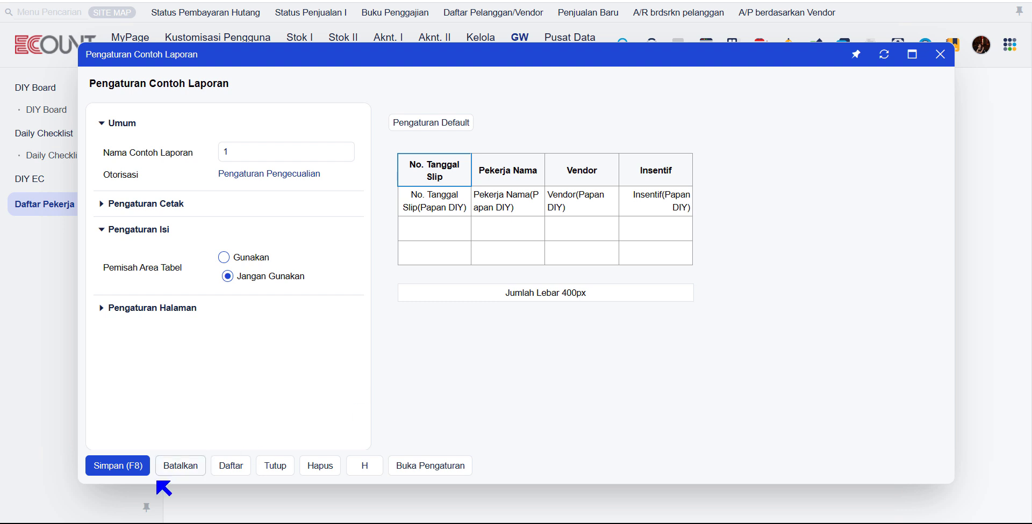
pyautogui.click(119, 465)
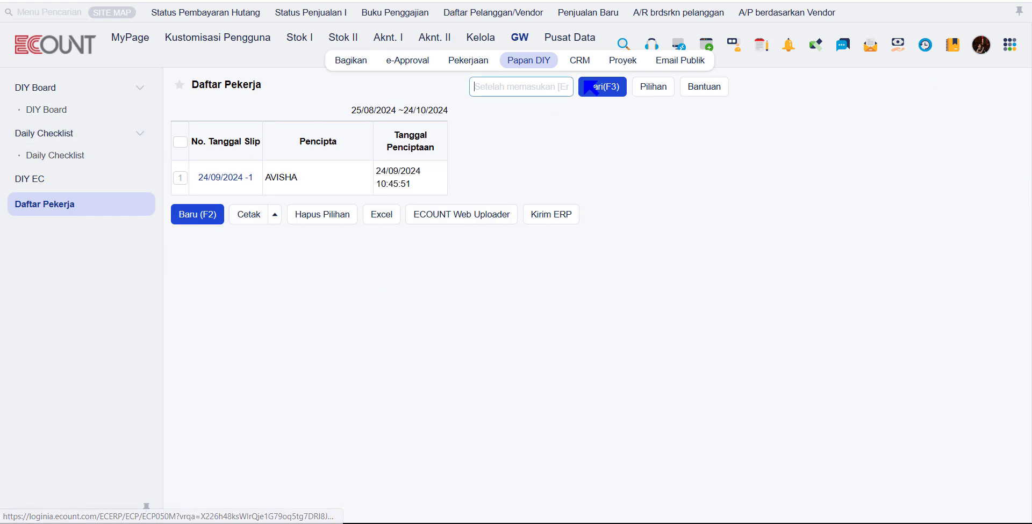
# Step: In the condition-based template settings, apply template 1 to the Base condition, save it, and reload the Daftar Pekerja list
pyautogui.click(667, 88)
pyautogui.moveTo(646, 138)
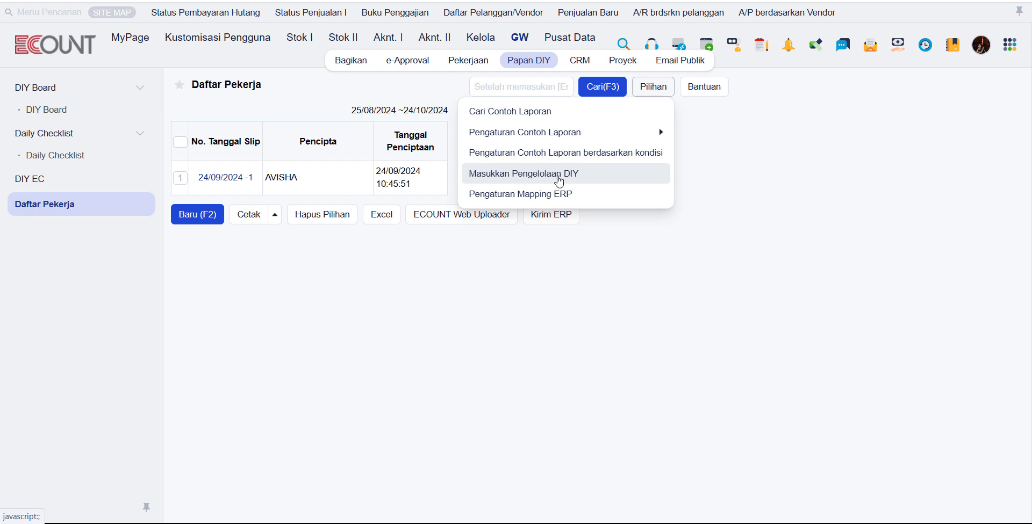
pyautogui.click(572, 155)
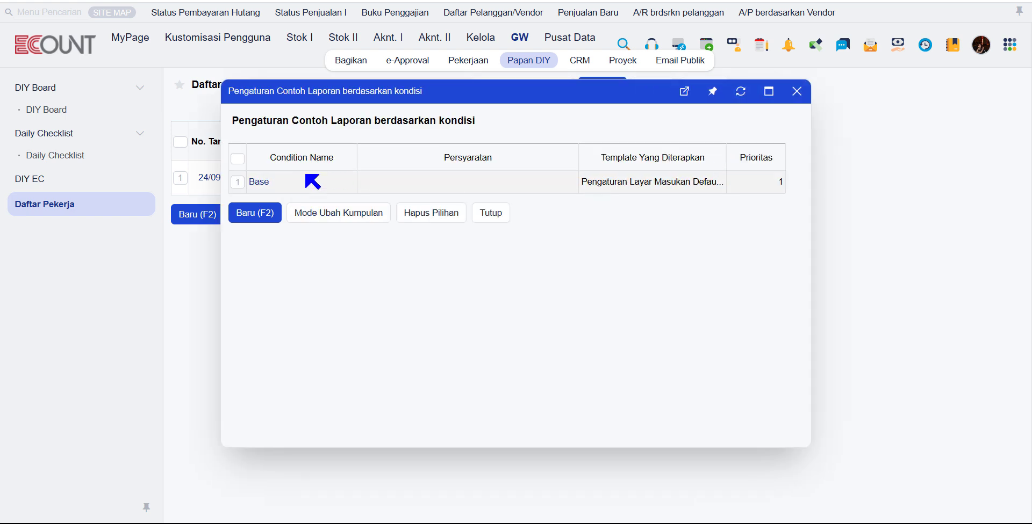
pyautogui.click(262, 182)
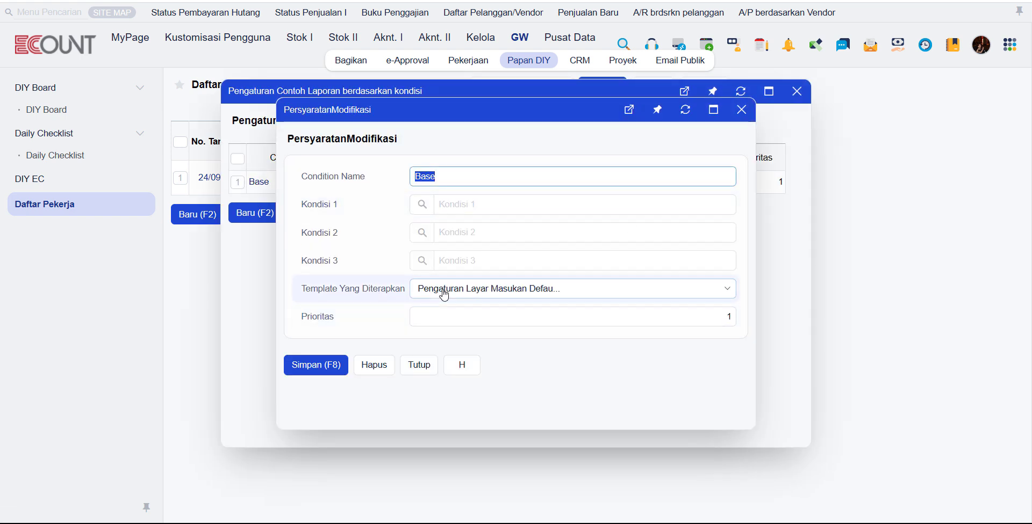
pyautogui.click(442, 289)
pyautogui.click(448, 322)
pyautogui.click(445, 293)
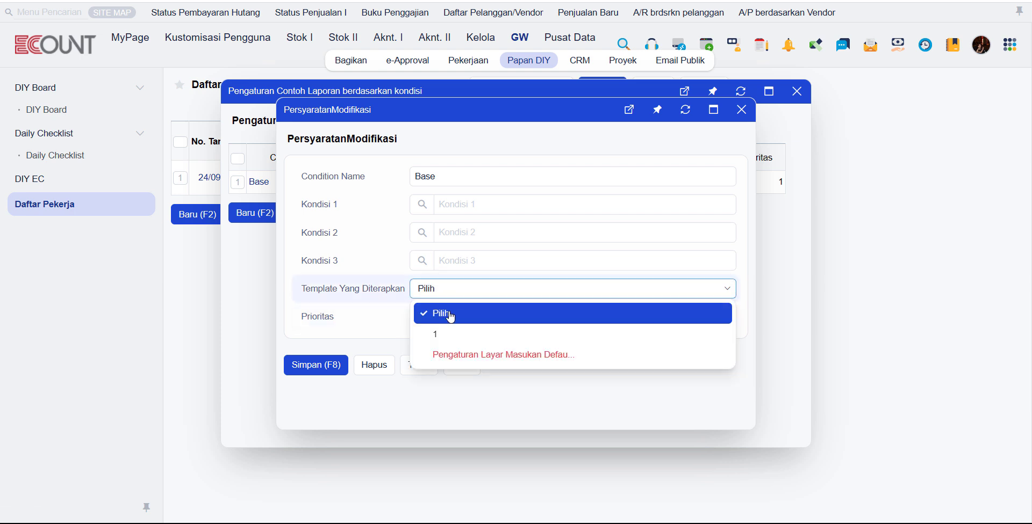
pyautogui.click(444, 335)
pyautogui.click(313, 368)
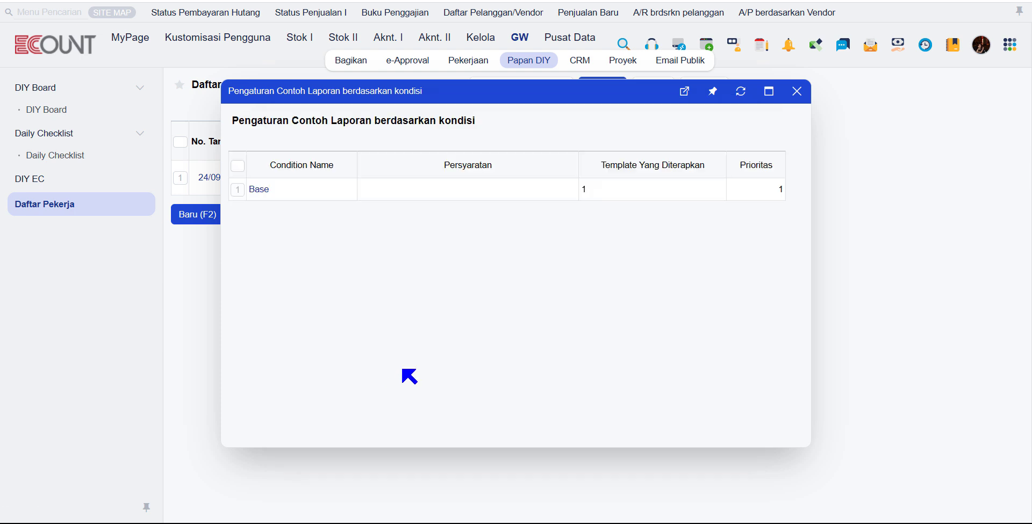
pyautogui.click(796, 92)
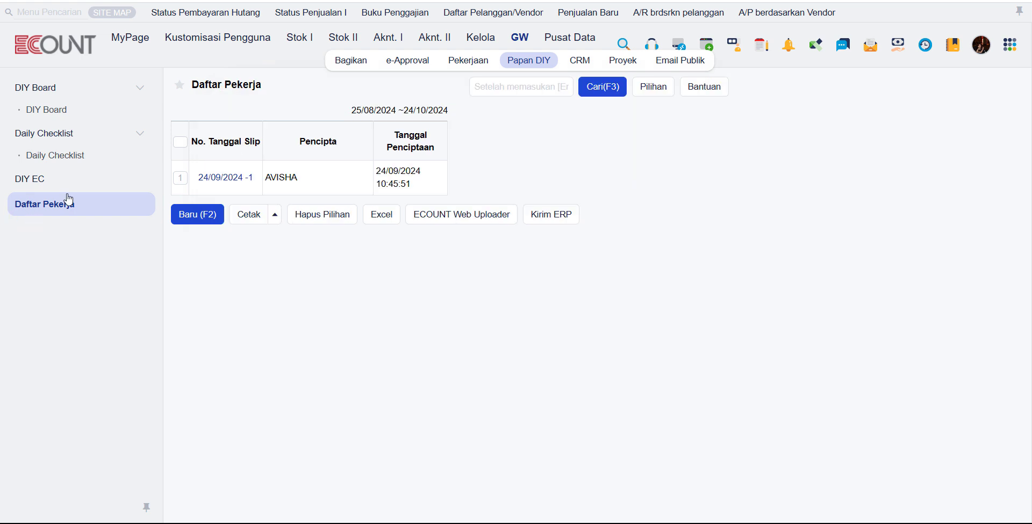
pyautogui.click(64, 206)
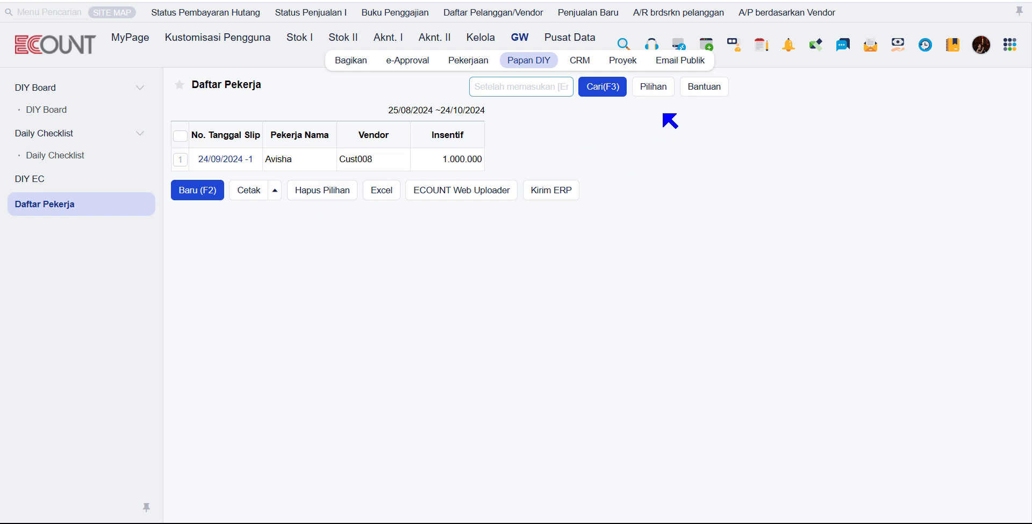
# Step: Open the Base condition in the condition-based template settings and choose the default Pengaturan Layar Masukan template
pyautogui.click(654, 89)
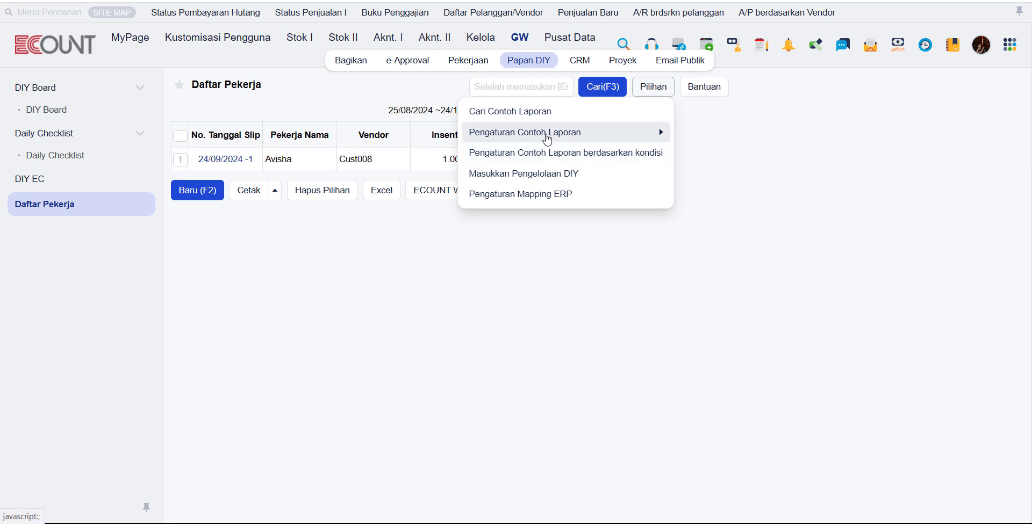
pyautogui.moveTo(547, 139)
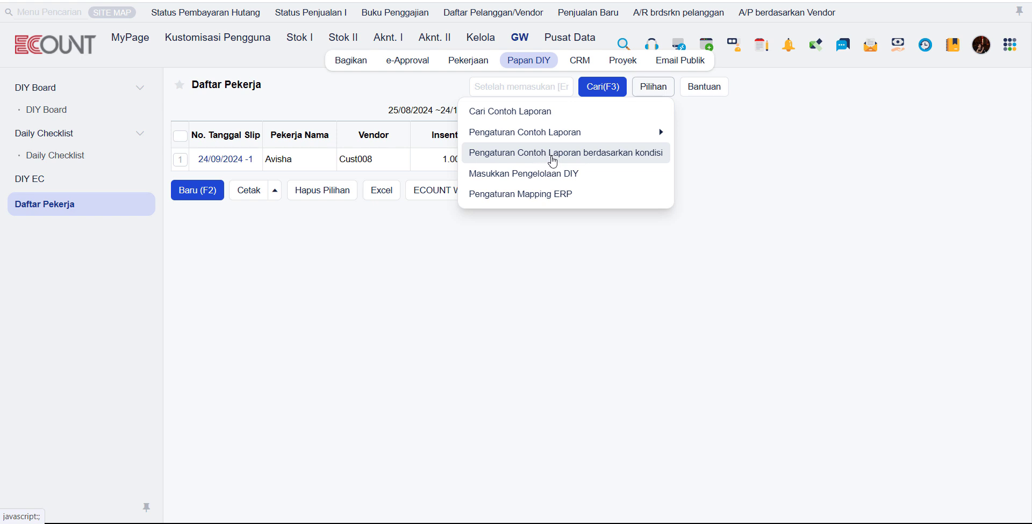
pyautogui.click(552, 160)
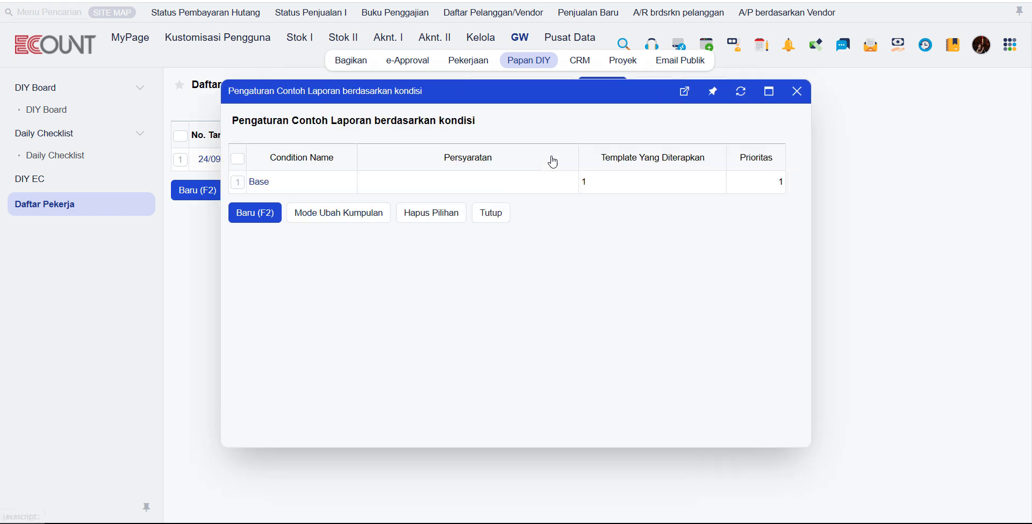
pyautogui.click(257, 181)
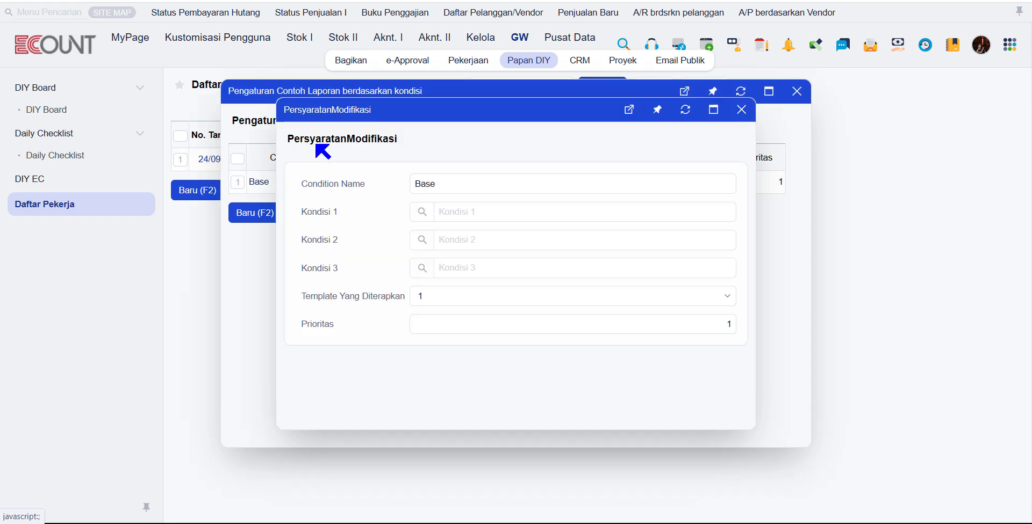
pyautogui.click(444, 292)
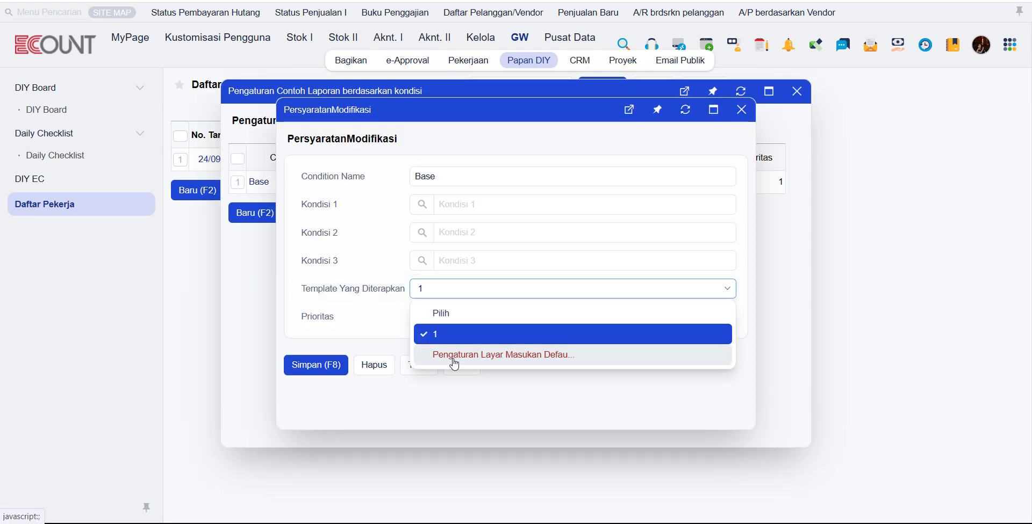
pyautogui.click(454, 354)
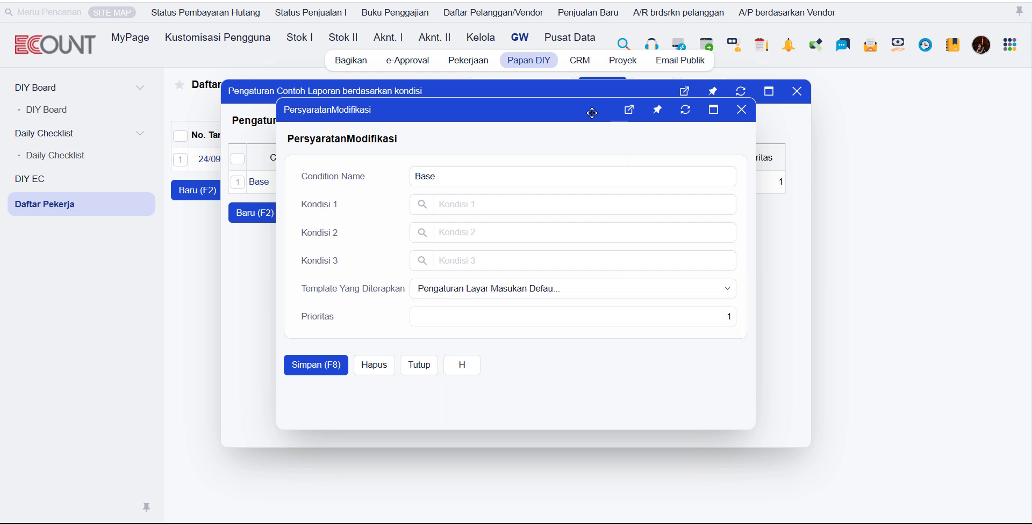
# Step: Move the condition dialog aside and set the Base condition's applied template back to 1
pyautogui.moveTo(591, 110); pyautogui.dragTo(753, 118)
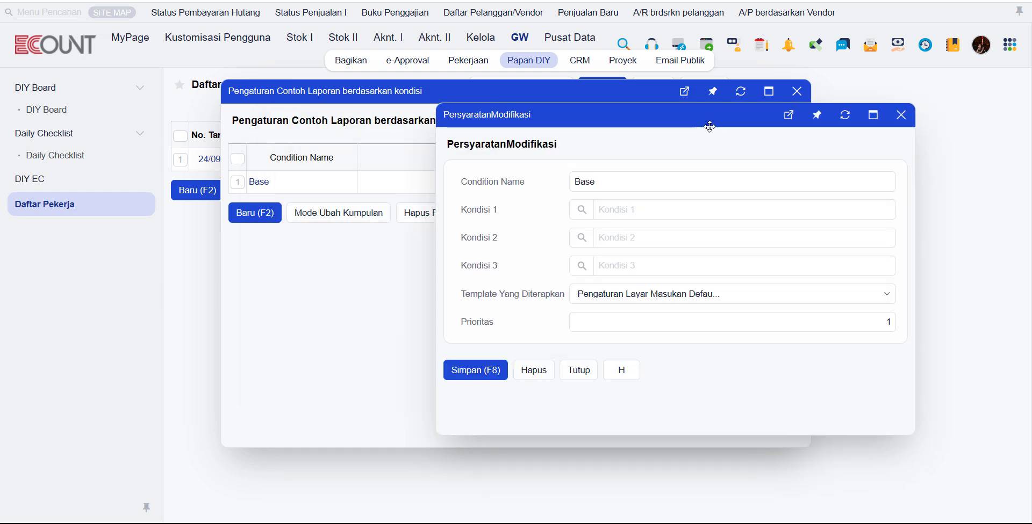
pyautogui.click(633, 294)
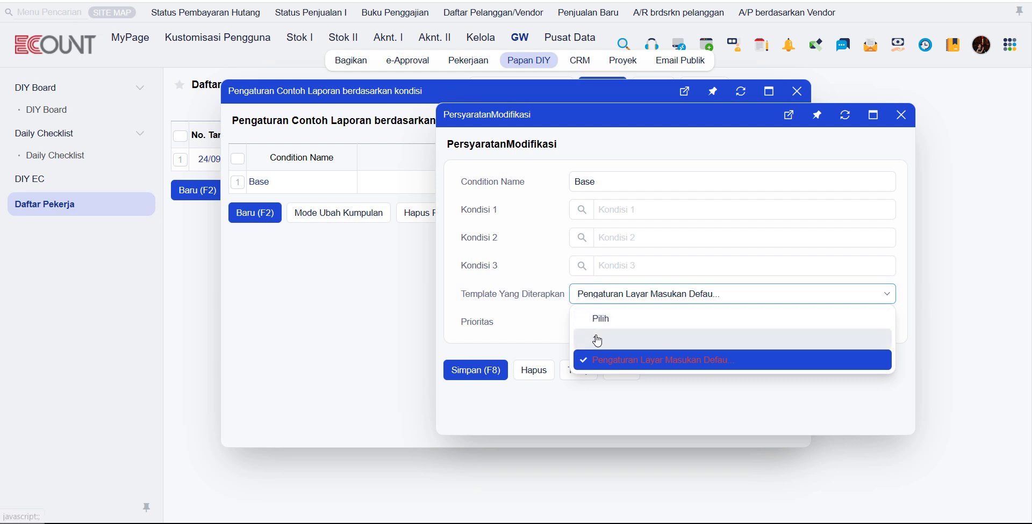
pyautogui.click(596, 339)
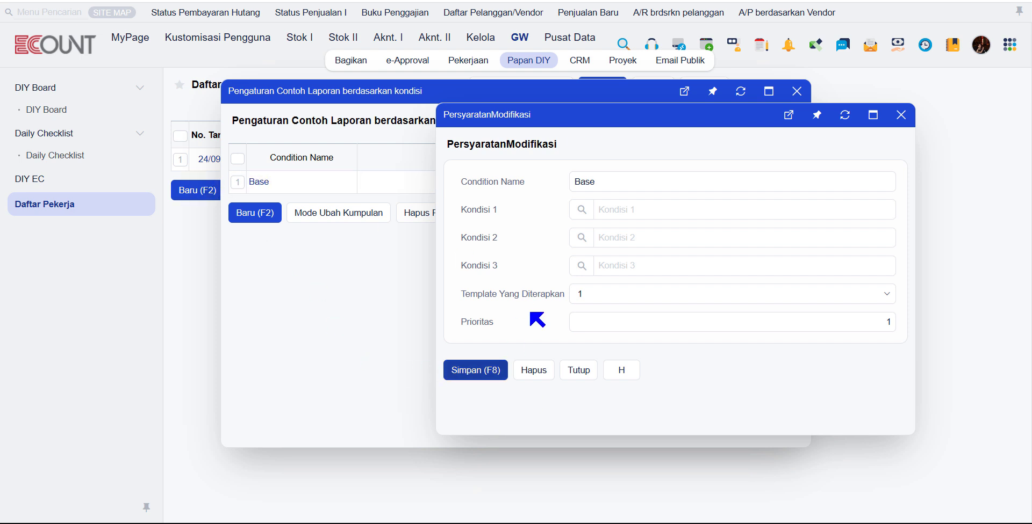
# Step: Save the Base condition with template 1 applied and close the condition-based template settings
pyautogui.click(585, 303)
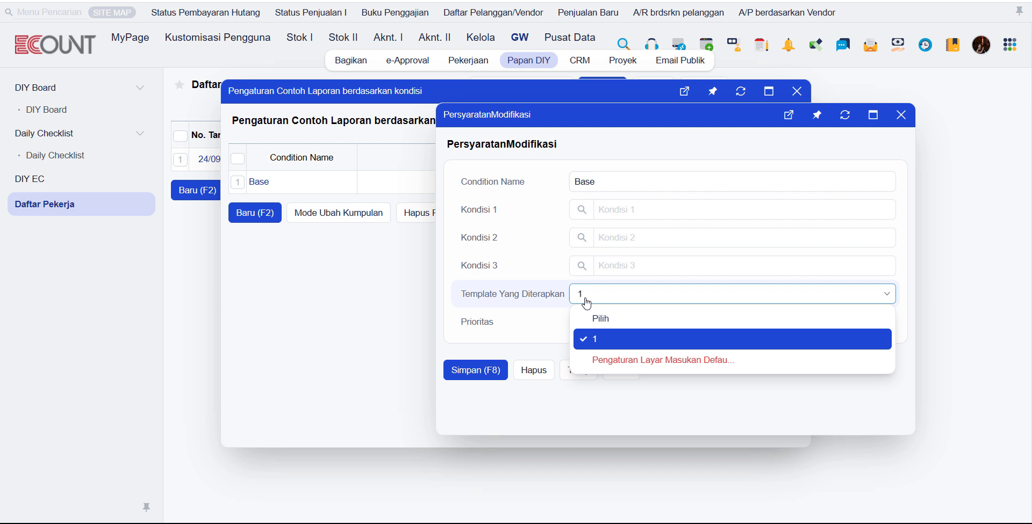
pyautogui.click(594, 338)
pyautogui.press('F8')
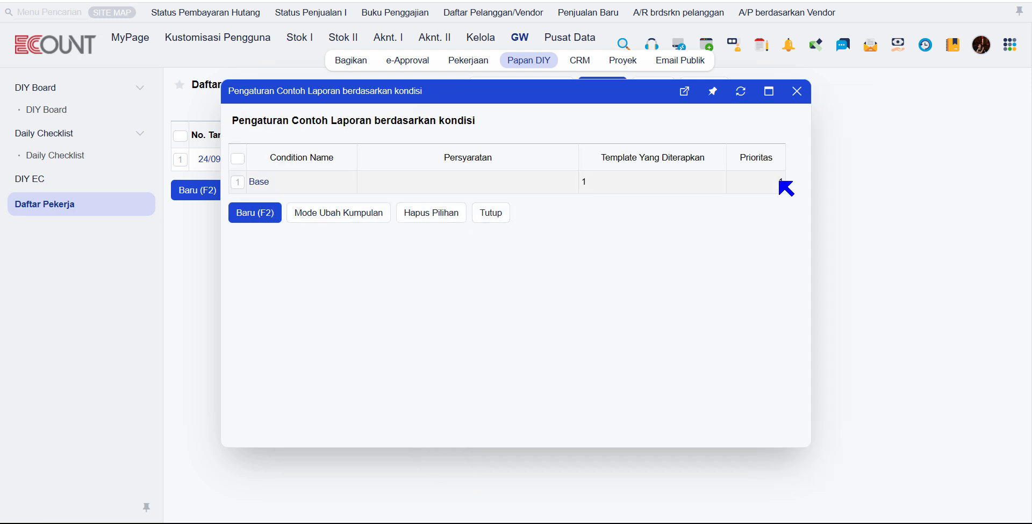
pyautogui.click(500, 213)
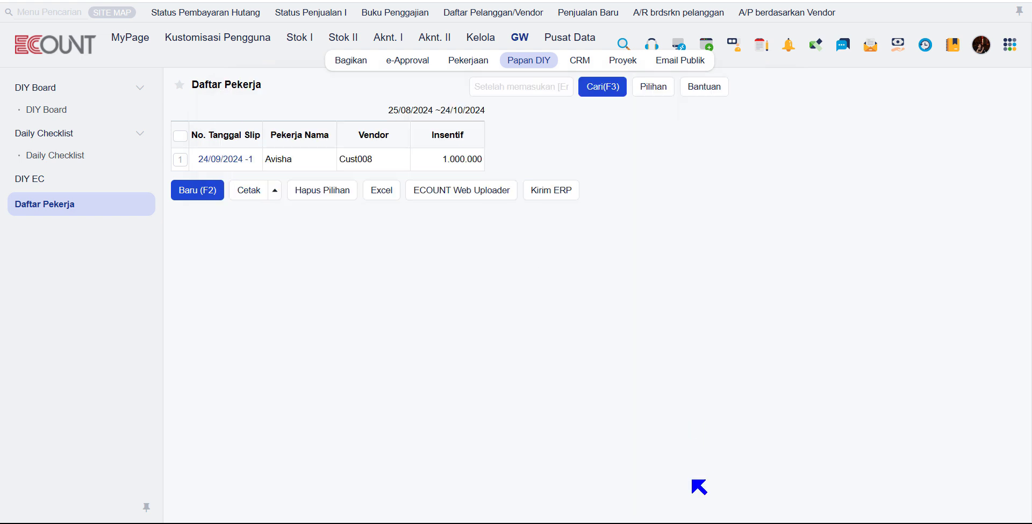
# Step: Switch to the CRM section, return to Papan DIY and reopen the Daftar Pekerja board to check its list columns
pyautogui.click(80, 213)
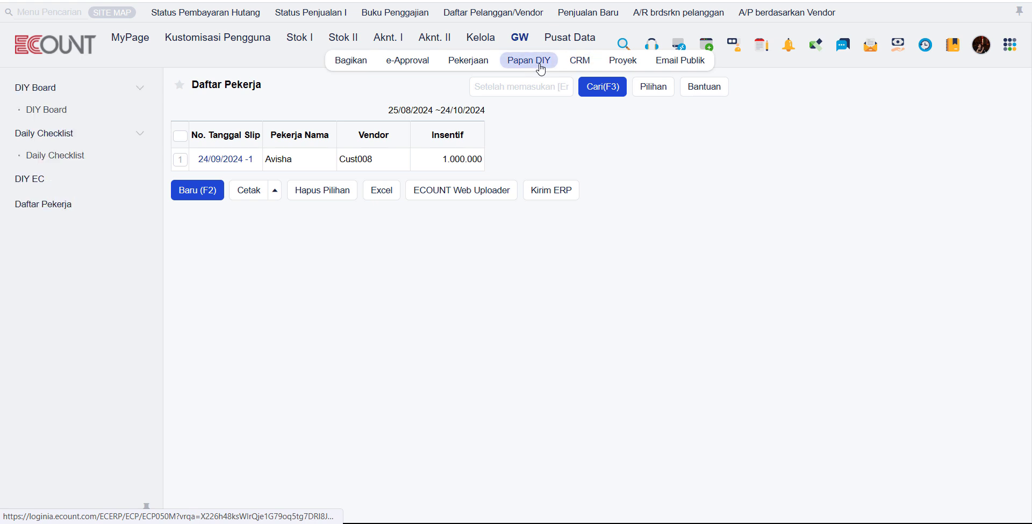
pyautogui.click(576, 61)
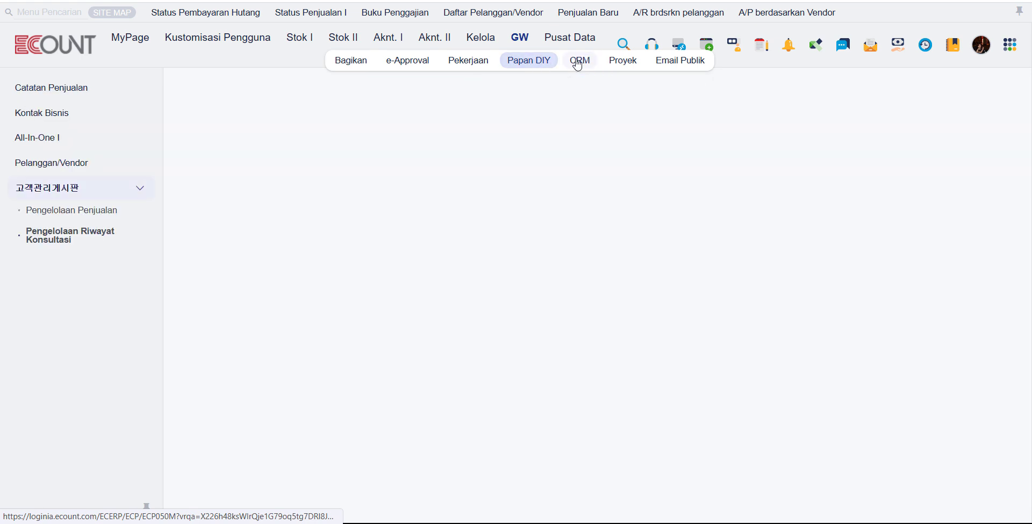
pyautogui.click(533, 65)
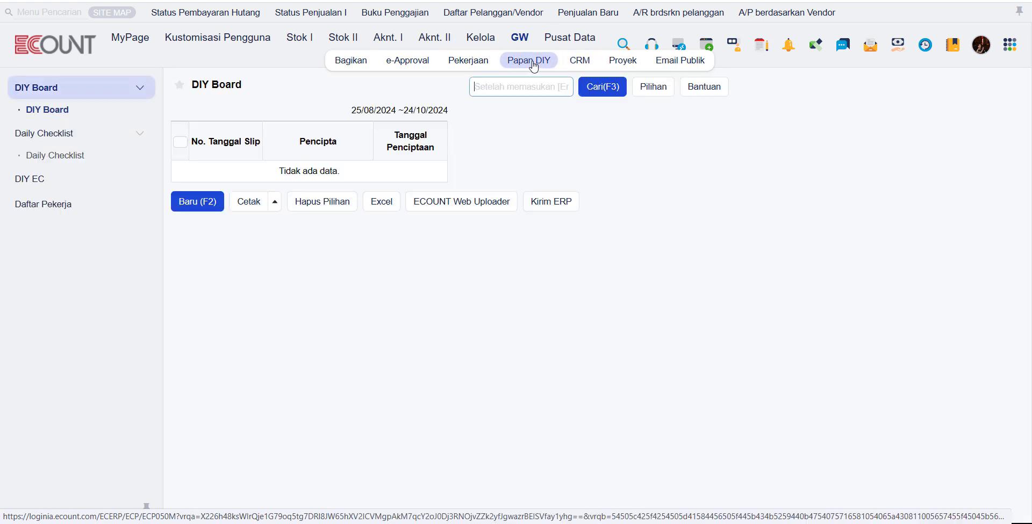
pyautogui.click(46, 211)
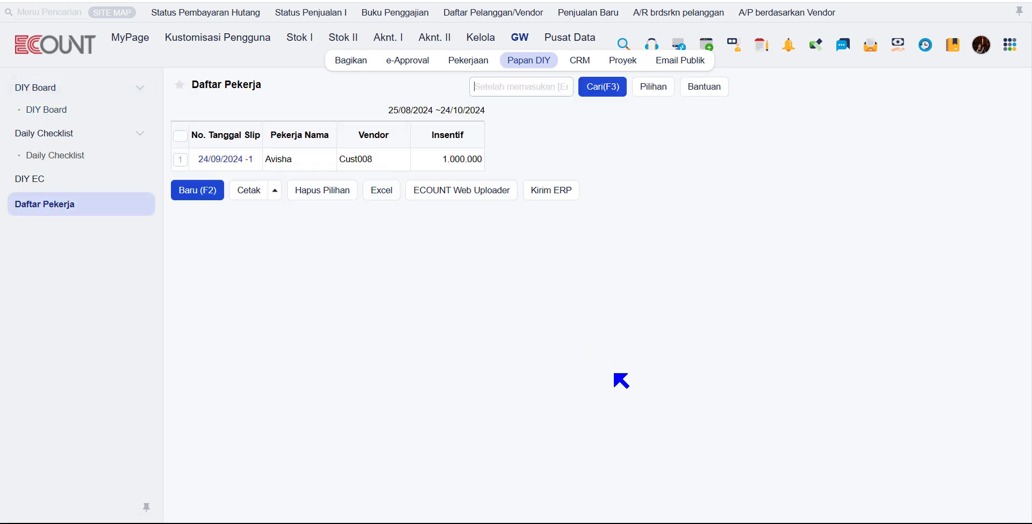